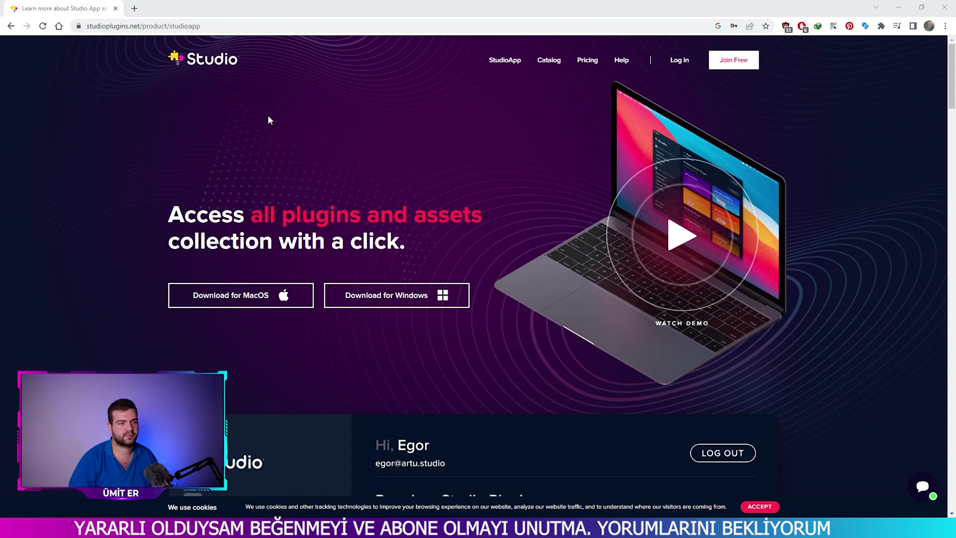
Open the StudioPlugins pricing page comparing the Free (0$), Monthly (14.5$) and Yearly (65$) plans.
left_click(747, 65)
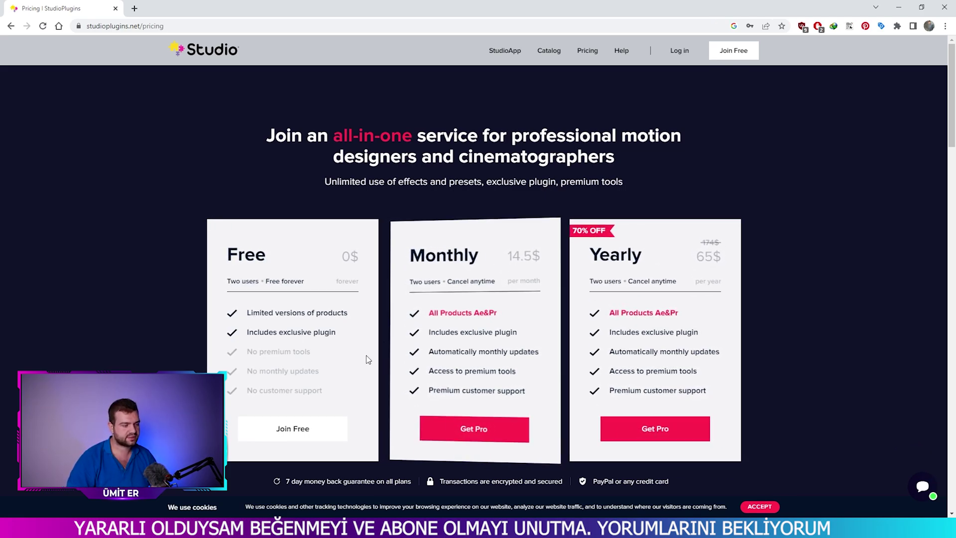
Choose the free email sign-up and copy a temporary address from Hizli.Email in a new tab.
left_click(268, 434)
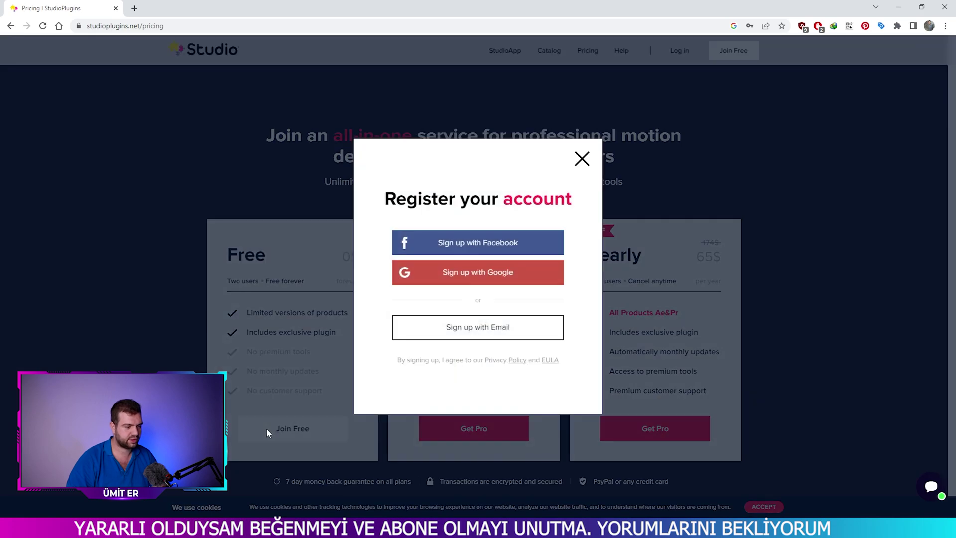
left_click(479, 326)
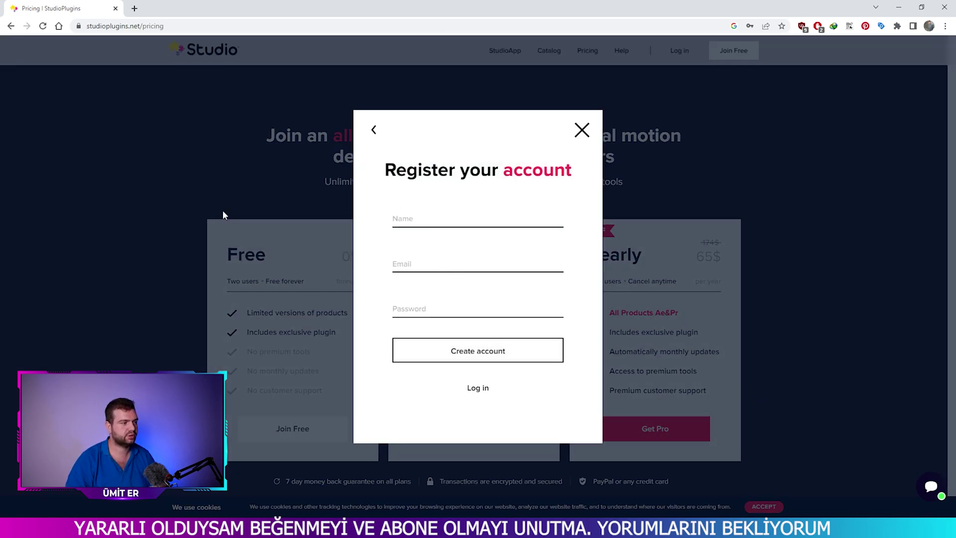
left_click(138, 14)
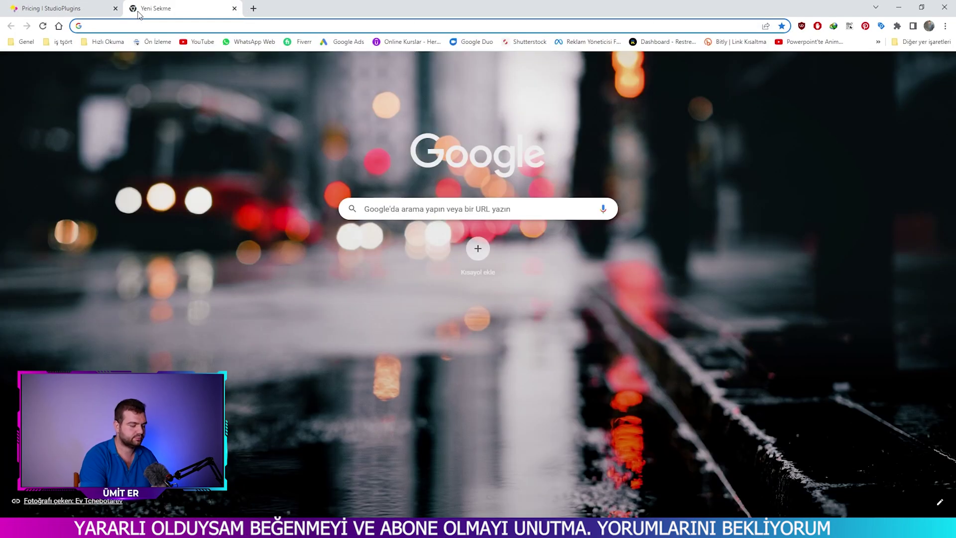
type("hız")
key("Return")
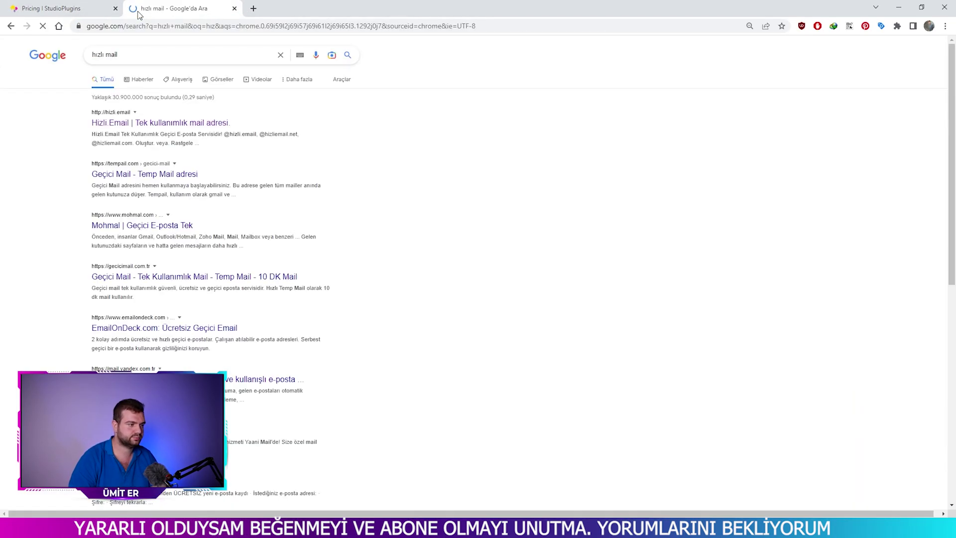
left_click(188, 122)
left_click(242, 95)
Fill in the temporary email, a name and a password, then create the account.
left_click(50, 8)
key("ctrl+v")
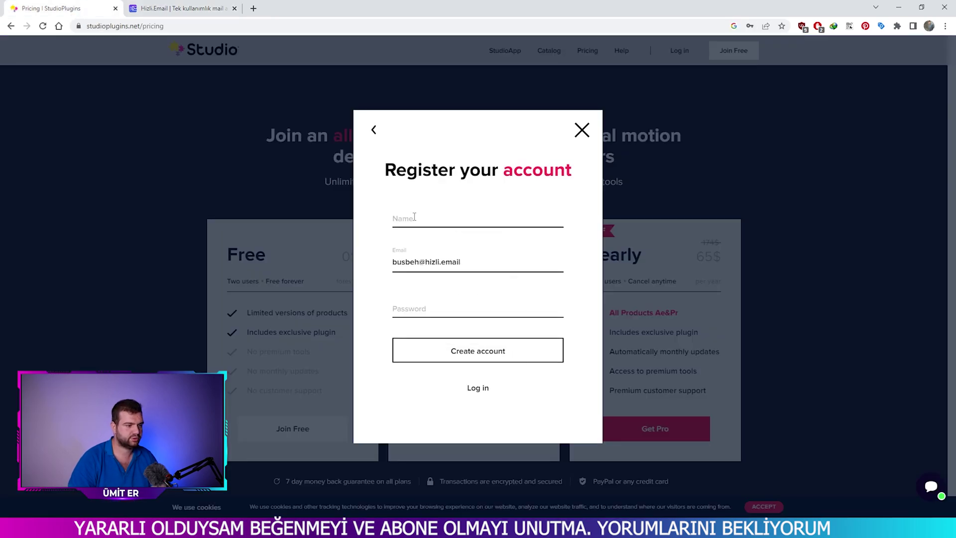
left_click(401, 309)
left_click(476, 351)
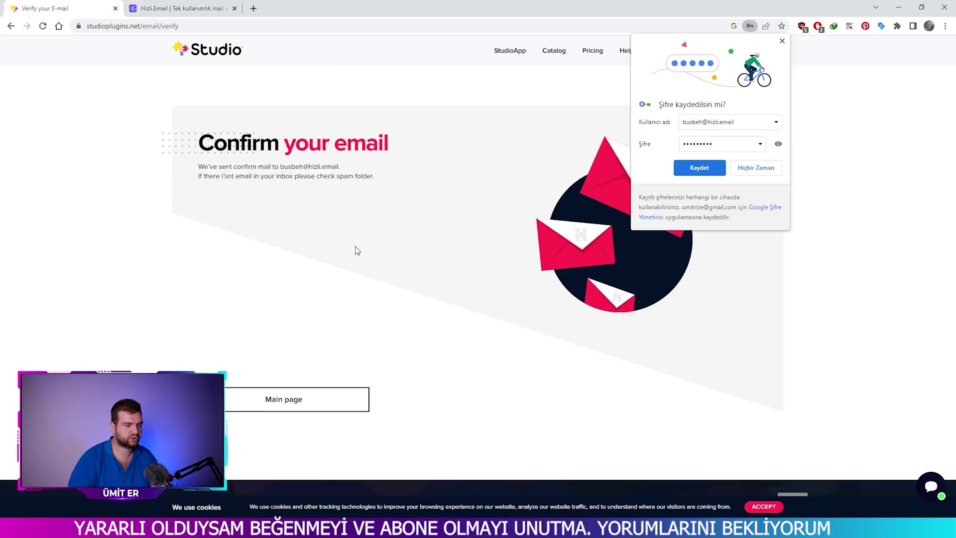
left_click(782, 41)
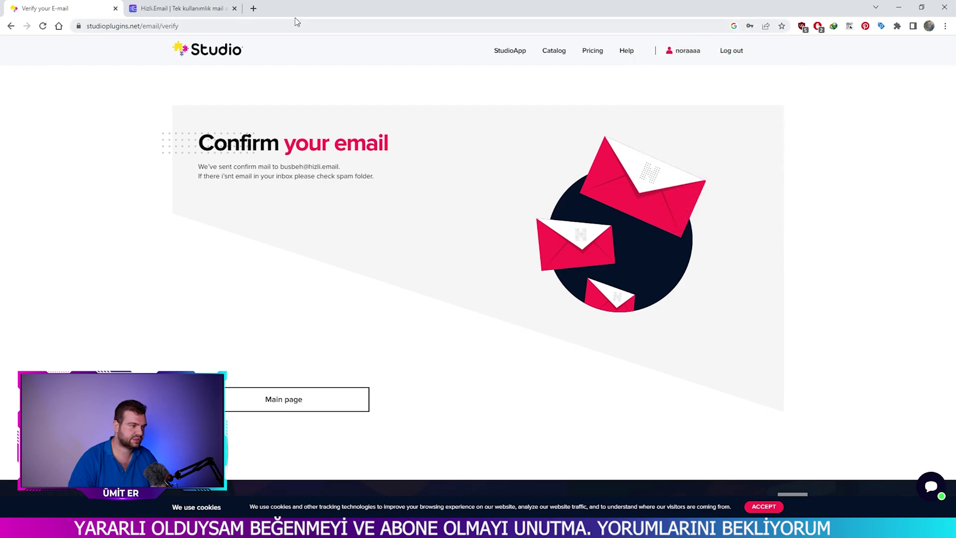
Open the Verify Email Address message in the Hizli.Email inbox and confirm the email address.
left_click(166, 8)
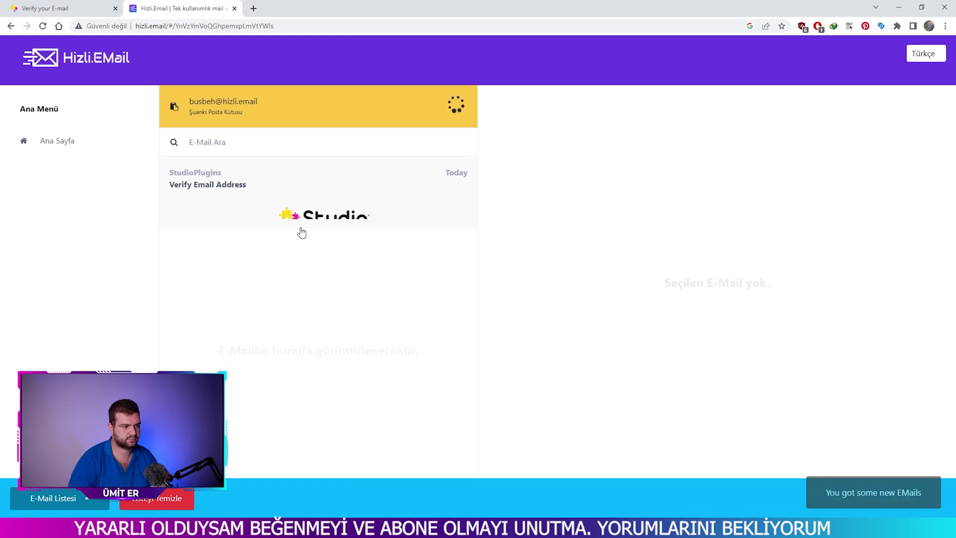
left_click(255, 211)
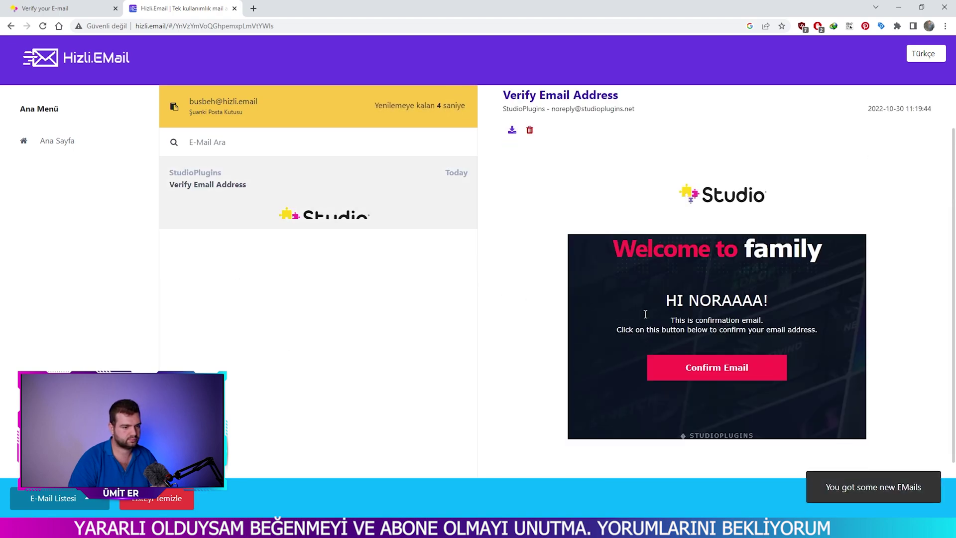
scroll(711, 323, "down", 1)
left_click(710, 352)
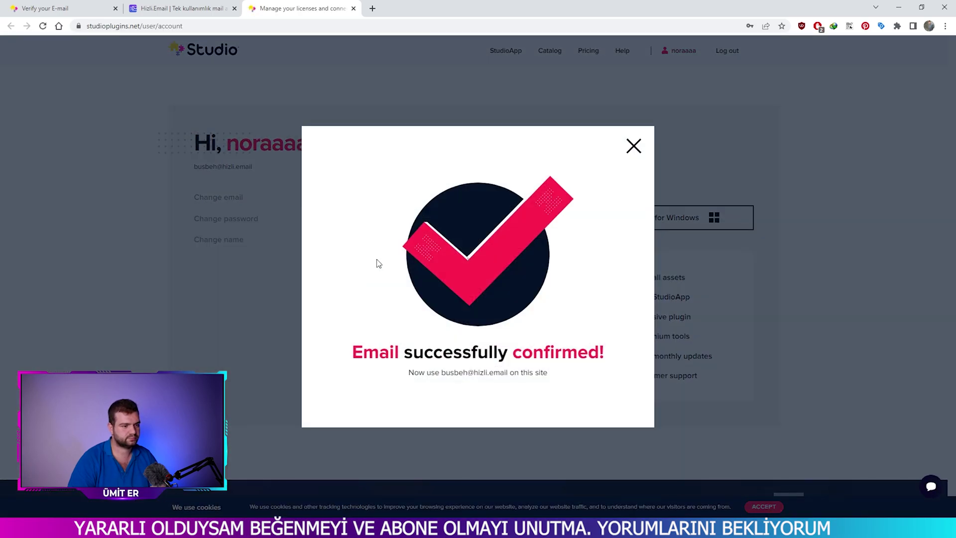
left_click(634, 146)
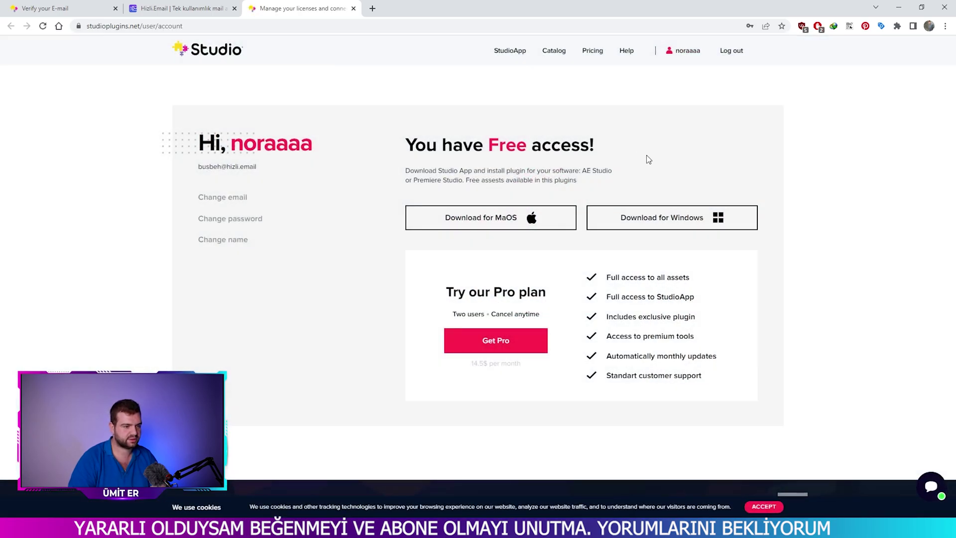
Download and install StudioApp 2.018 for Windows without a desktop shortcut, then launch it.
left_click(663, 224)
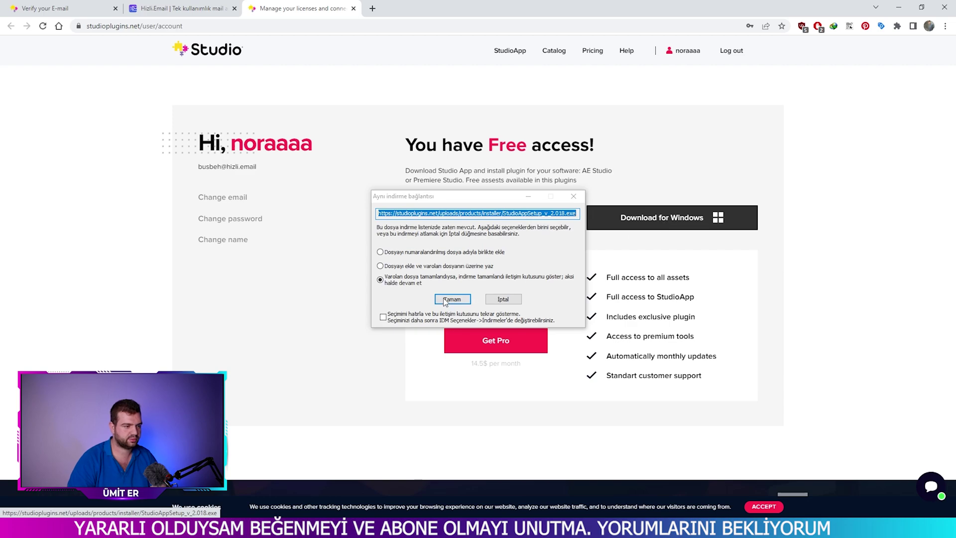
left_click(445, 300)
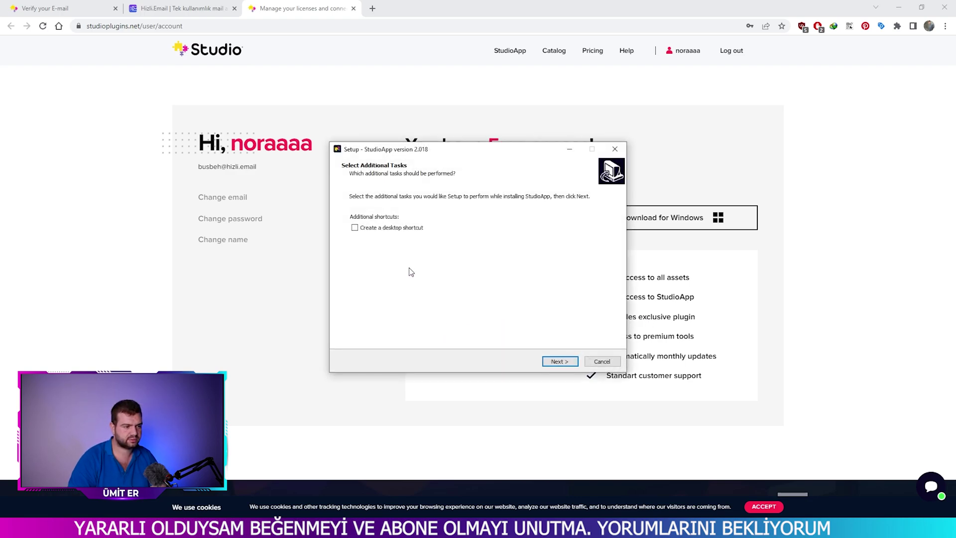
left_click(560, 361)
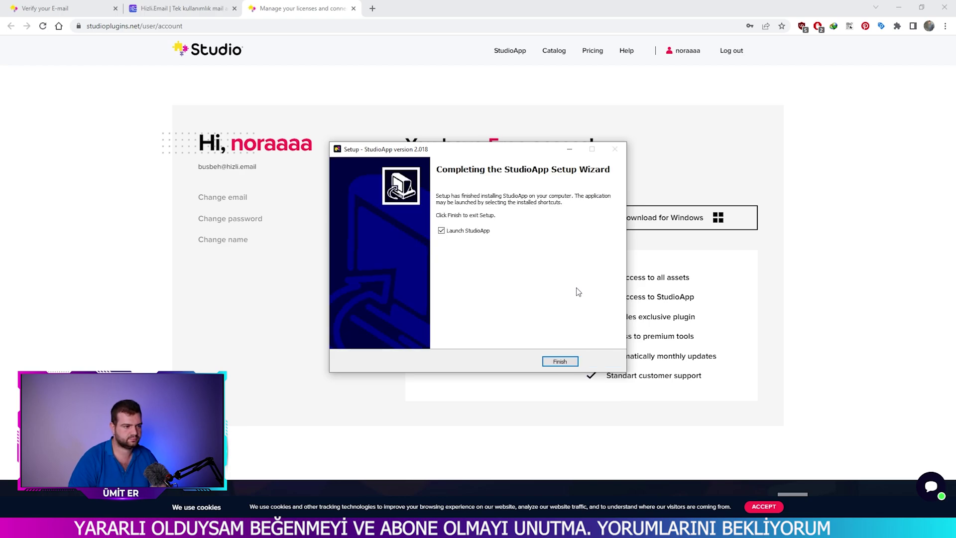
left_click(563, 364)
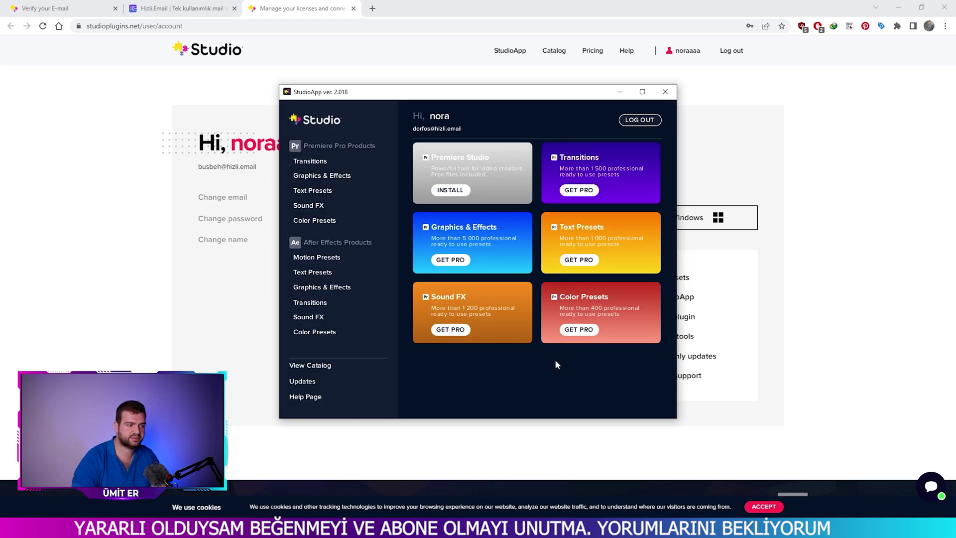
Log out of StudioApp and log back in with the new account through the browser.
left_click(643, 121)
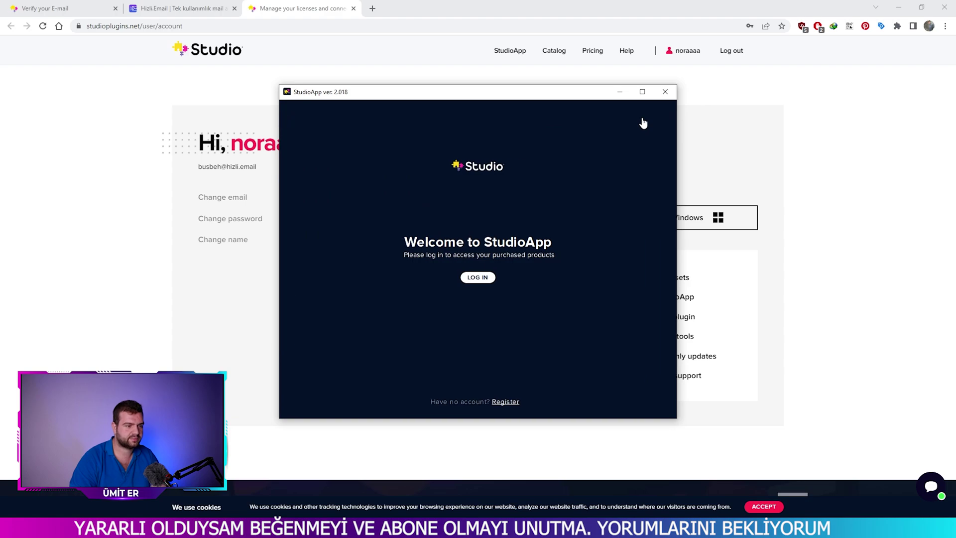
left_click(479, 281)
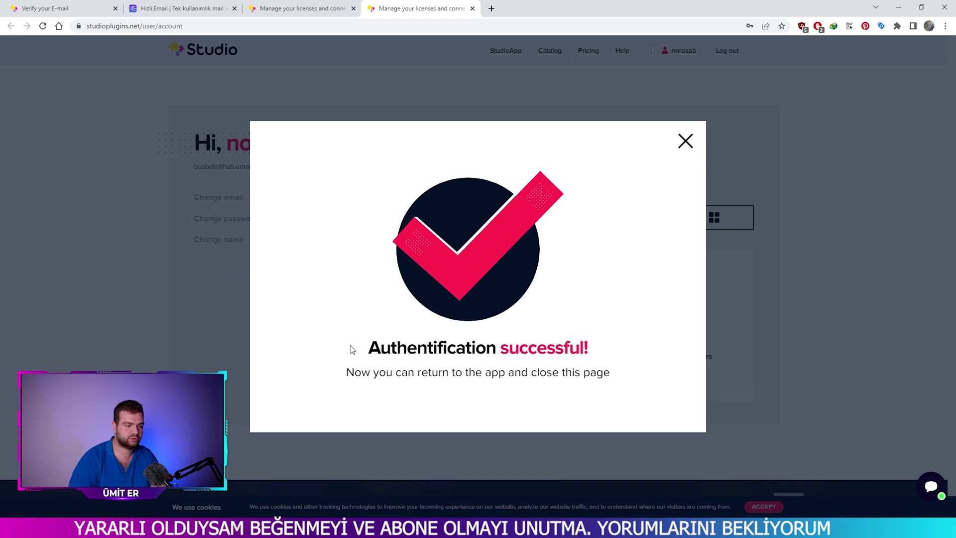
left_click(686, 141)
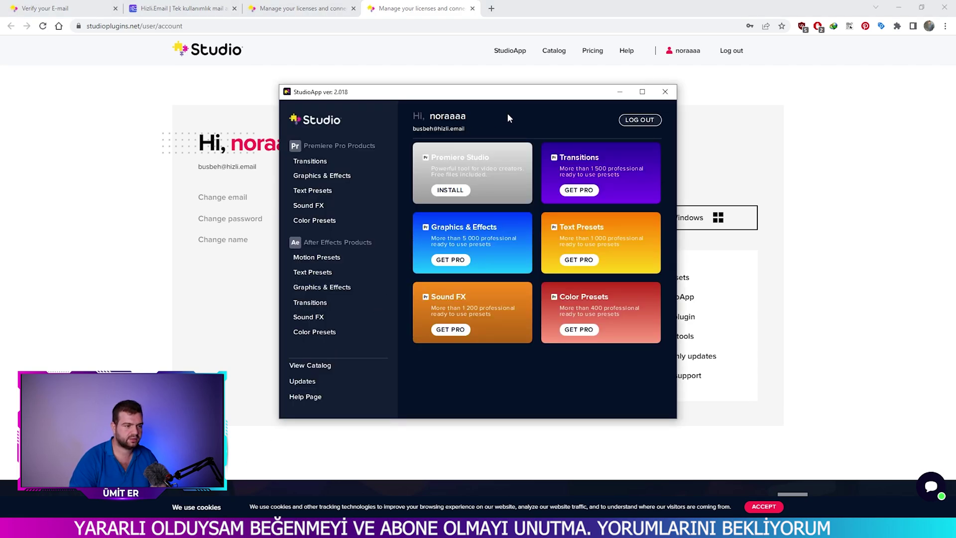
Install the free Premiere Studio pack, then close StudioApp and minimize Chrome.
left_click(450, 190)
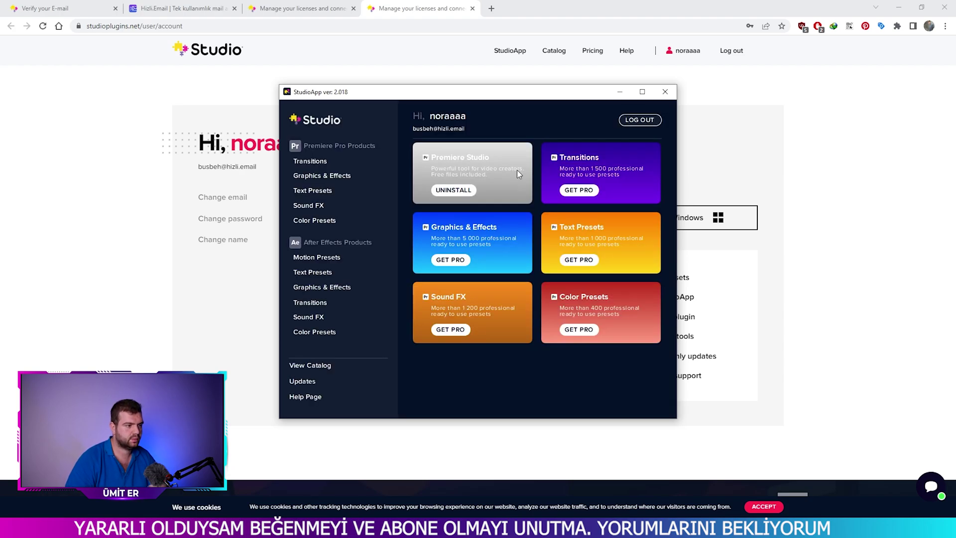
left_click(662, 97)
left_click(906, 5)
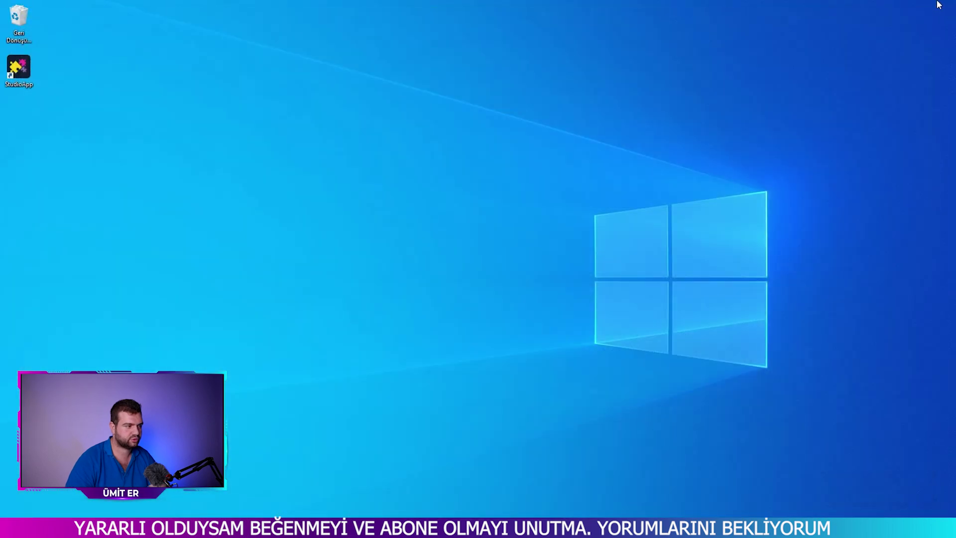
Launch Premiere Pro, open the Premiere Studio extension over the Program monitor, and expand Demo.
key("super")
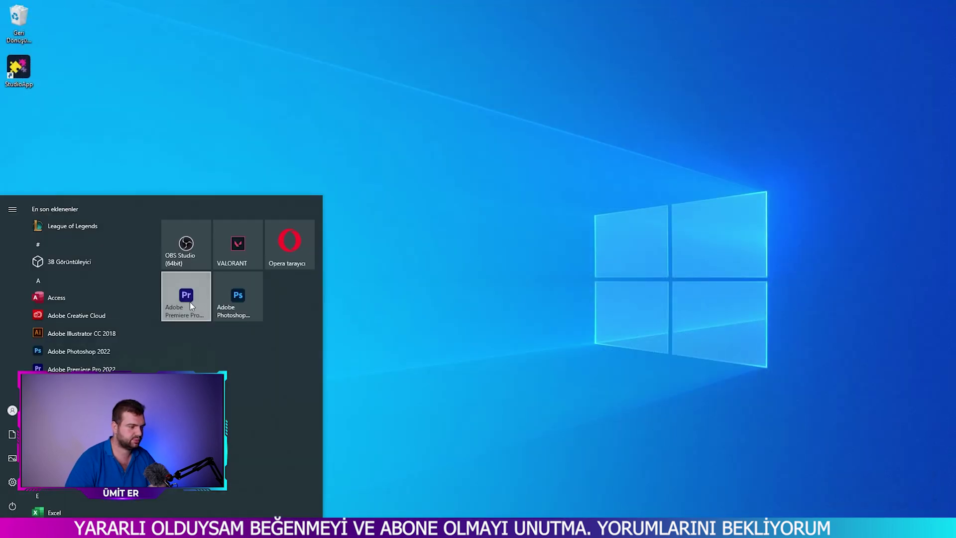
key("super")
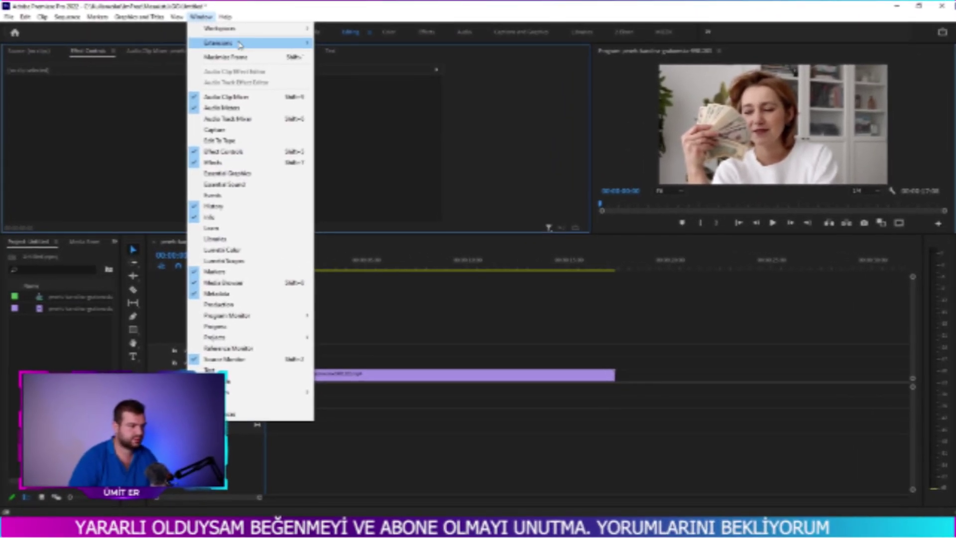
mouse_move(316, 44)
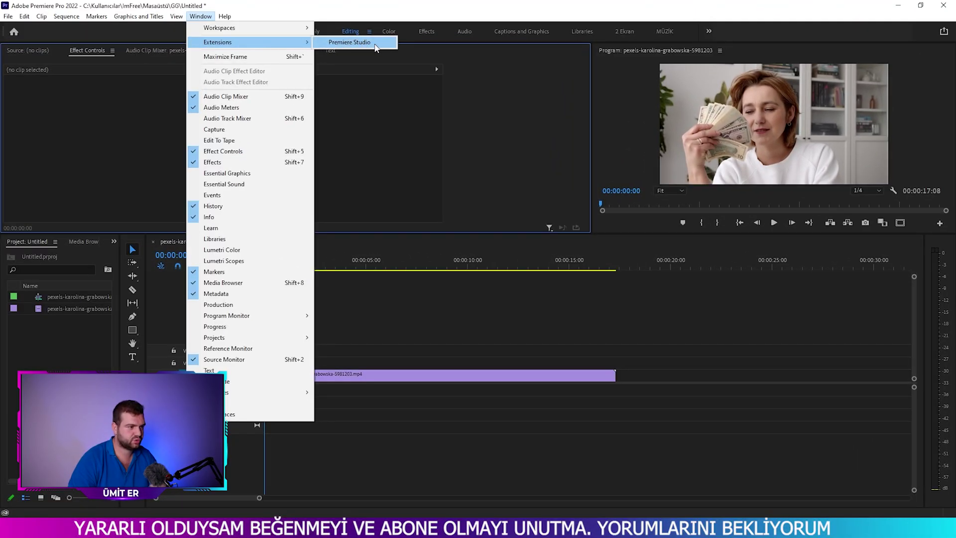
left_click(374, 44)
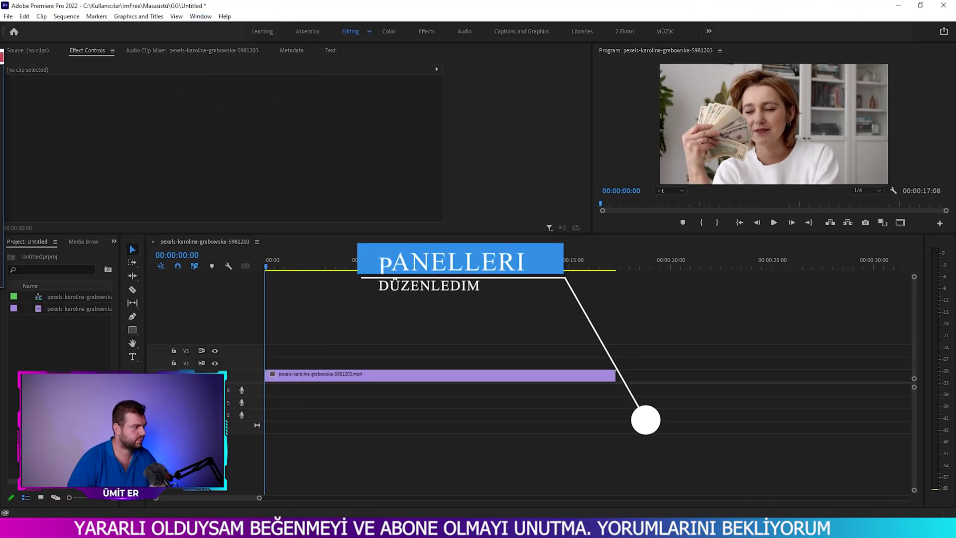
mouse_move(256, 111)
left_mouse_down()
mouse_move(674, 94)
mouse_move(717, 78)
left_mouse_up()
left_click(656, 123)
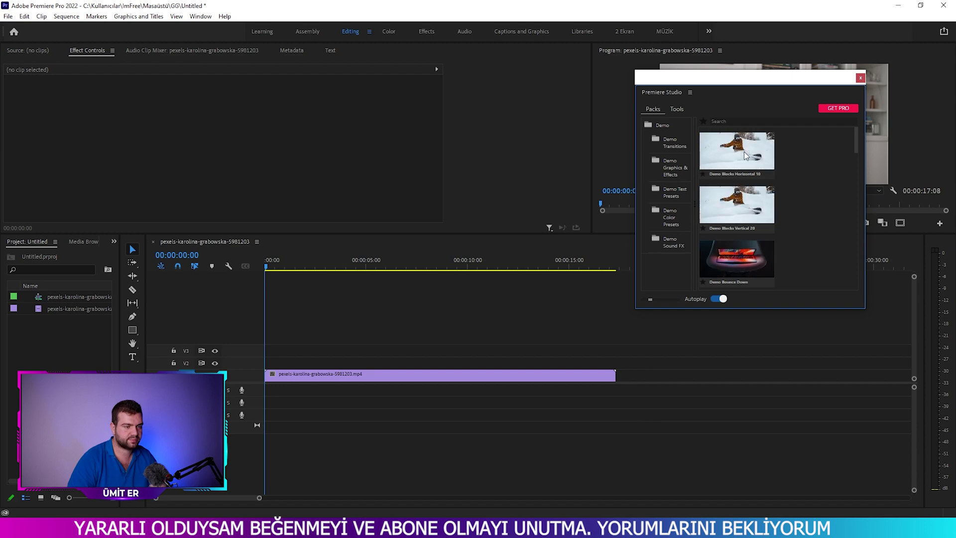
Preview Demo Blocks Horizontal 10 and other Demo transitions, and make the panel taller.
left_click(744, 153)
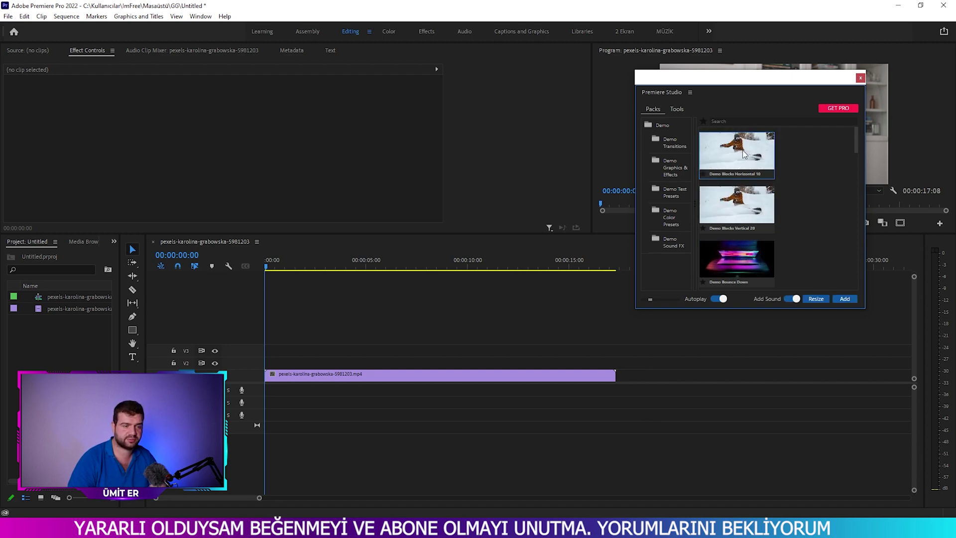
scroll(742, 261, "down", 2)
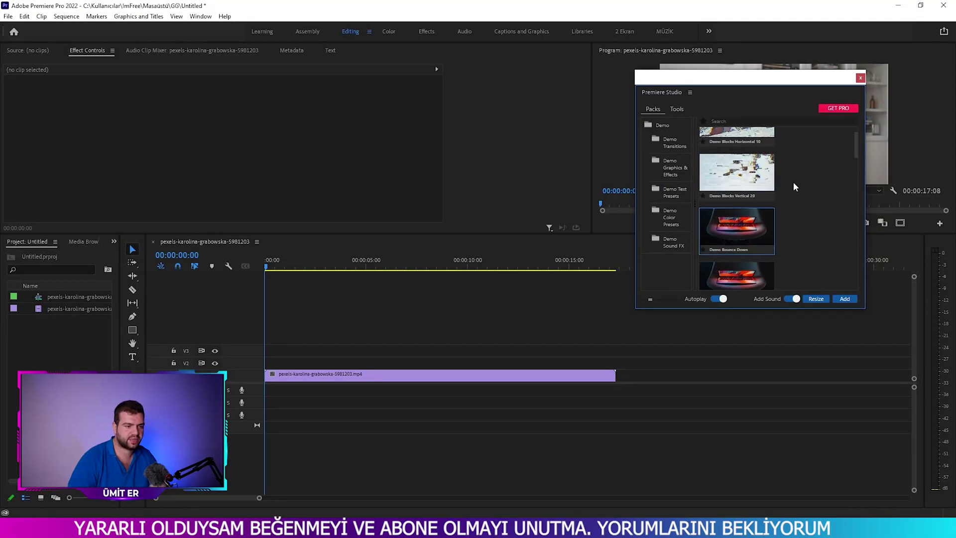
scroll(793, 181, "down", 2)
left_click(739, 212)
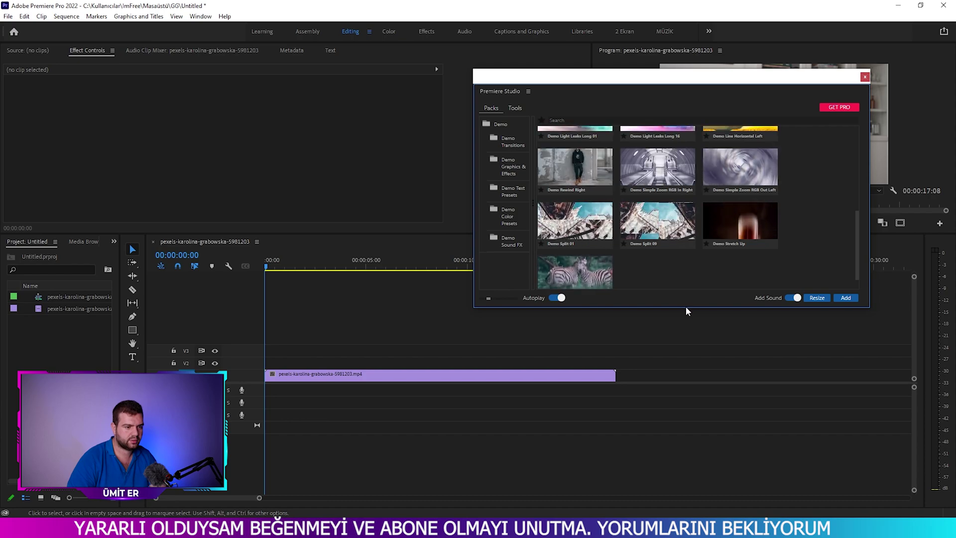
left_click_drag(686, 308, 692, 344)
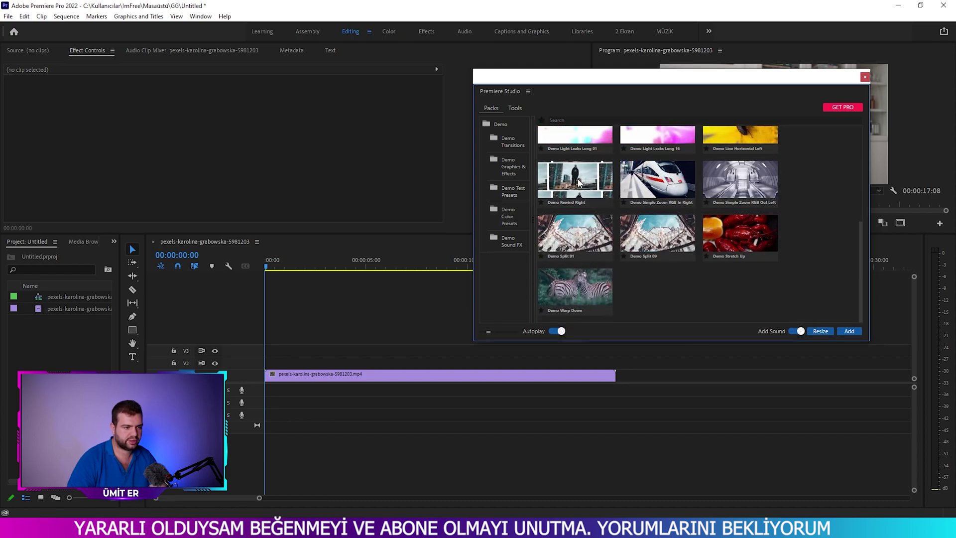
Place the playhead at 00:00:01:20 and add the Demo Rewind Right transition there.
left_click_drag(574, 77, 733, 61)
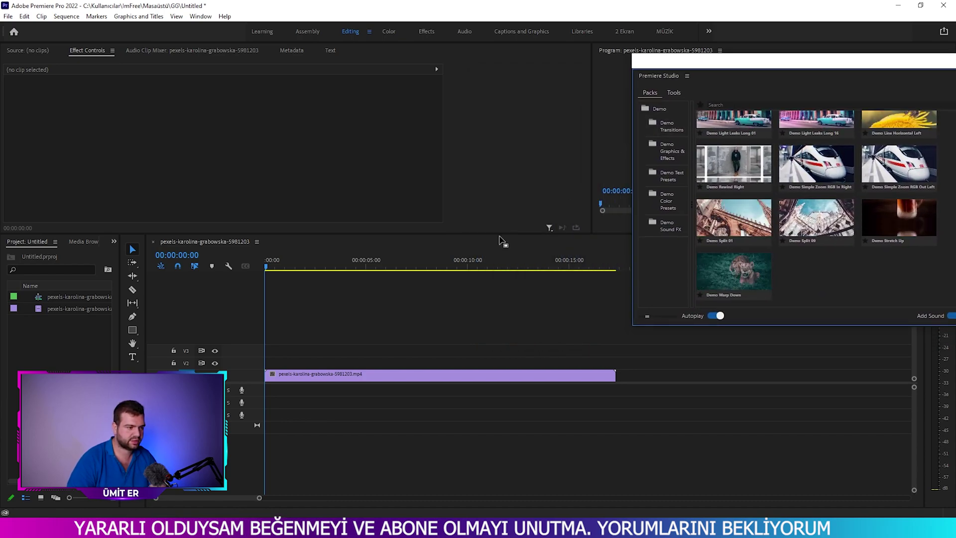
left_click(302, 264)
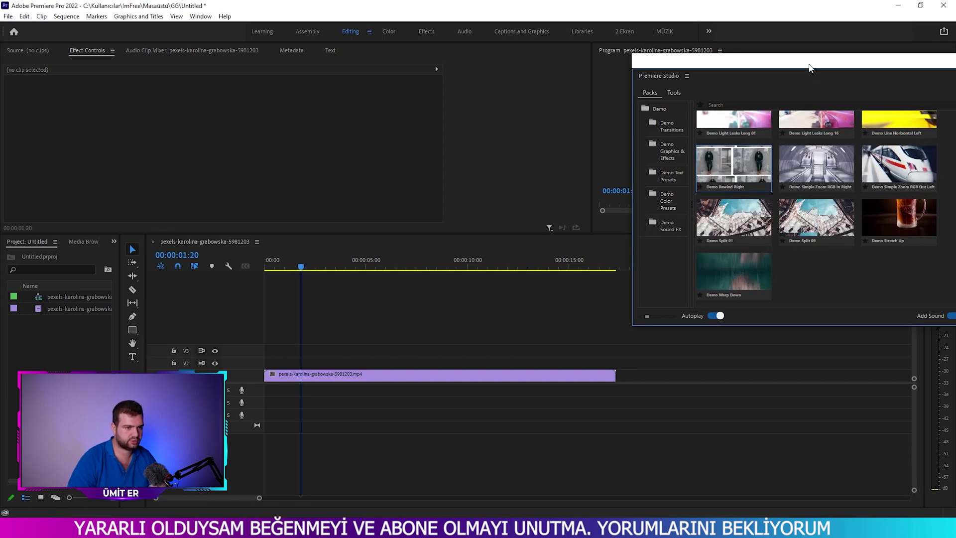
left_click_drag(847, 60, 736, 66)
left_click(898, 322)
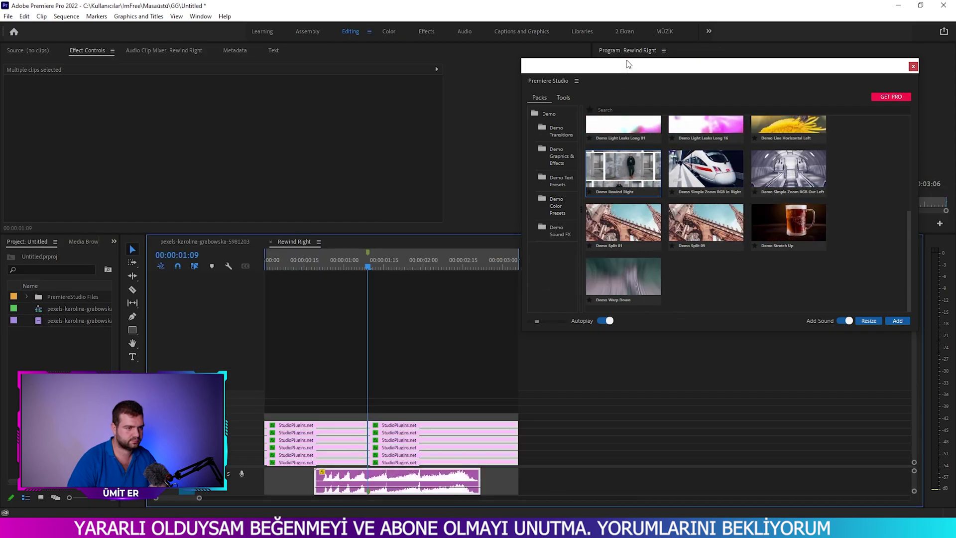
Play the sequence from the start to preview the Rewind Right layers over the clip.
left_click_drag(600, 72, 111, 10)
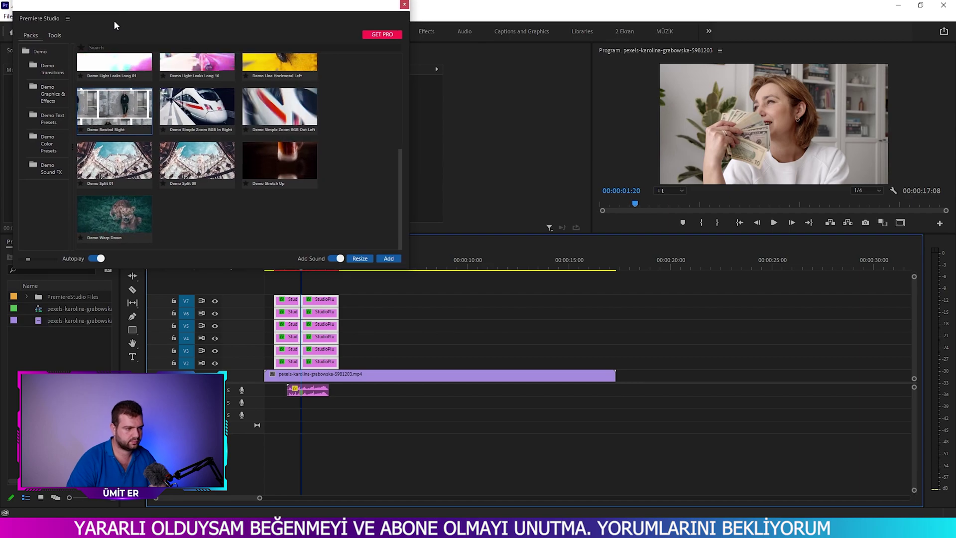
left_click_drag(301, 284, 265, 287)
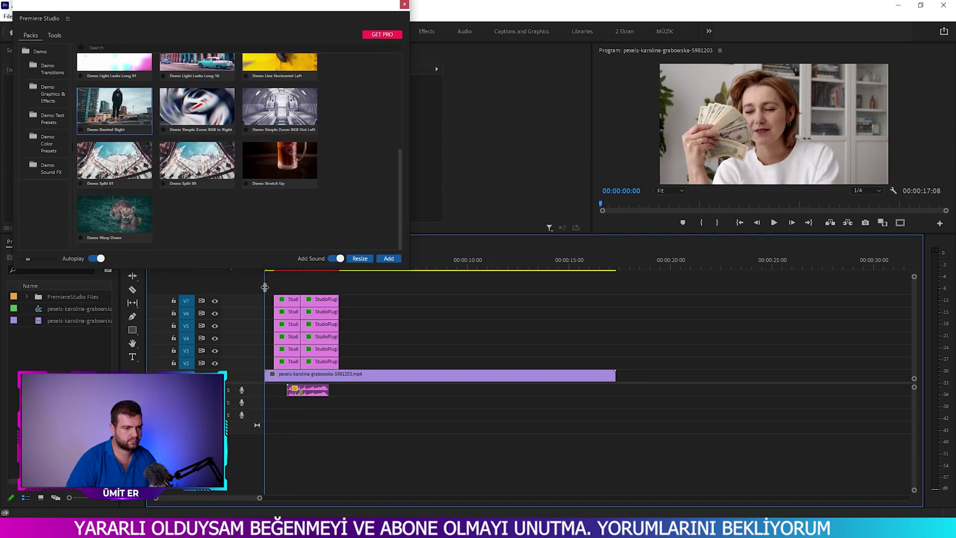
left_click(775, 223)
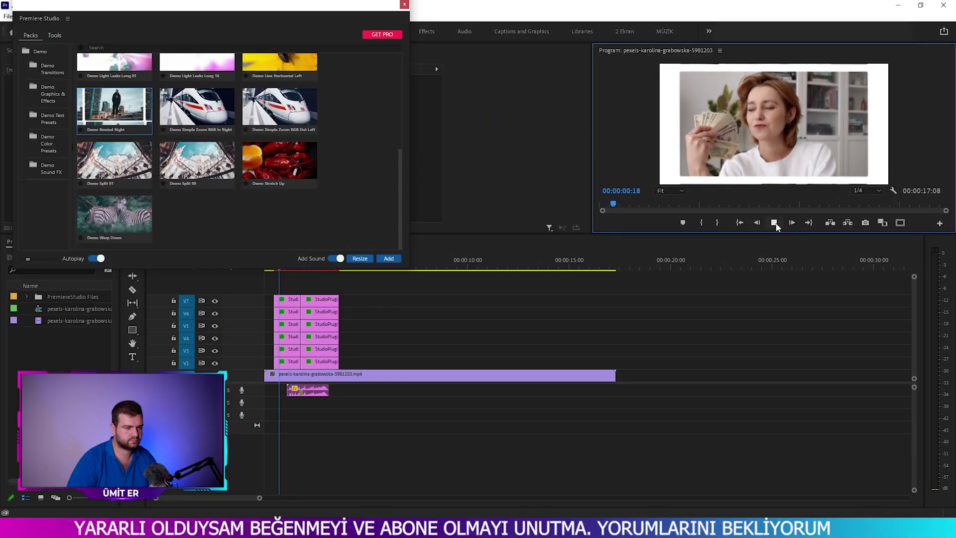
key("space")
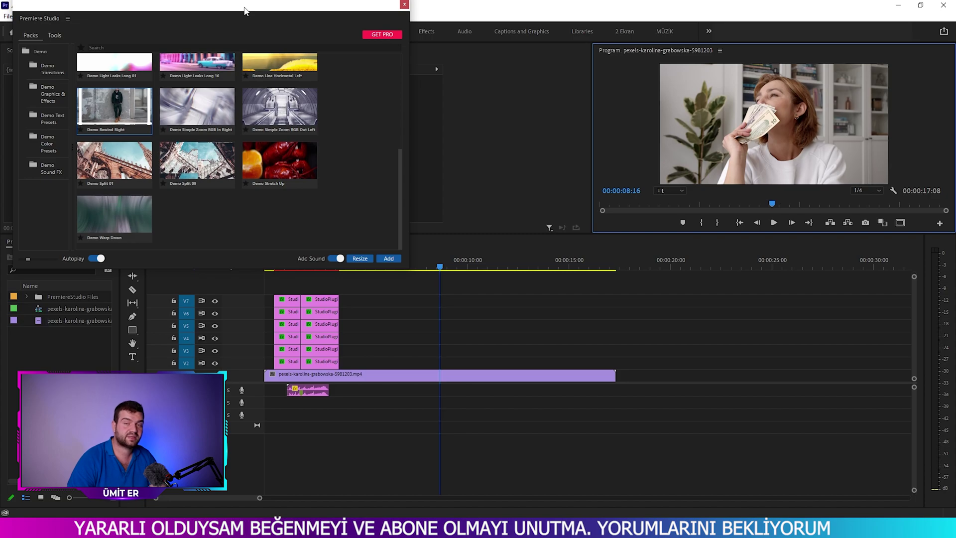
key("super+Down")
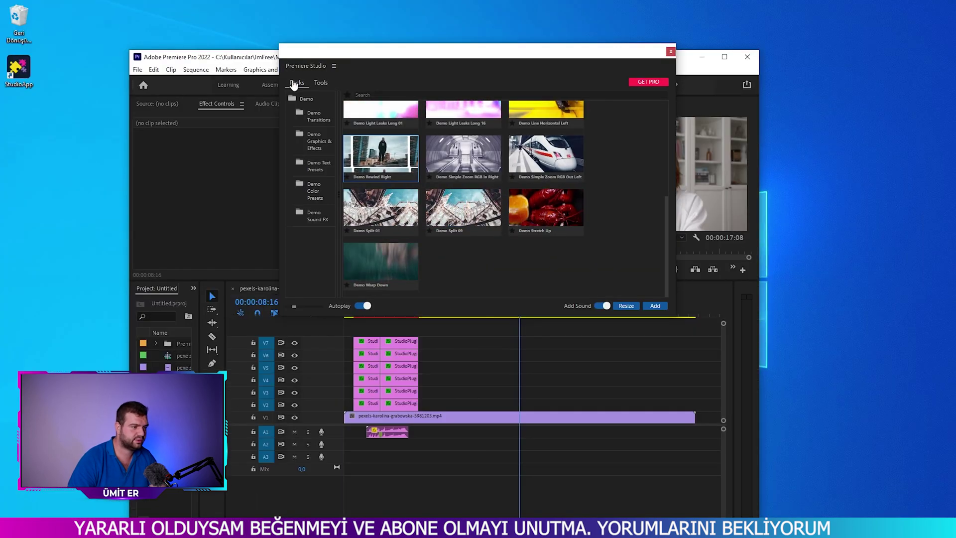
key("super+Up")
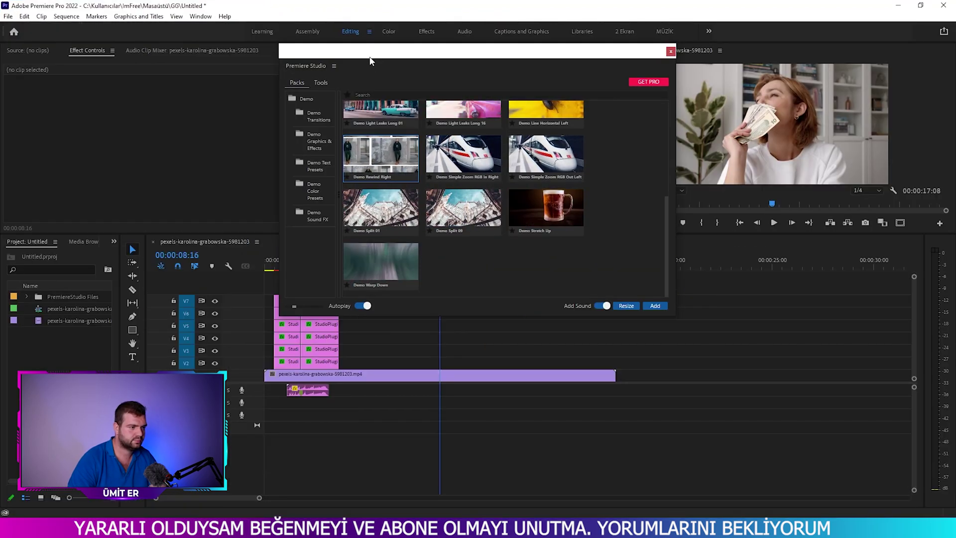
Add the Demo Call-Out Left 04 graphic from Demo Graphics & Effects at 00:00:08:16 on V2.
left_click_drag(370, 61, 565, 51)
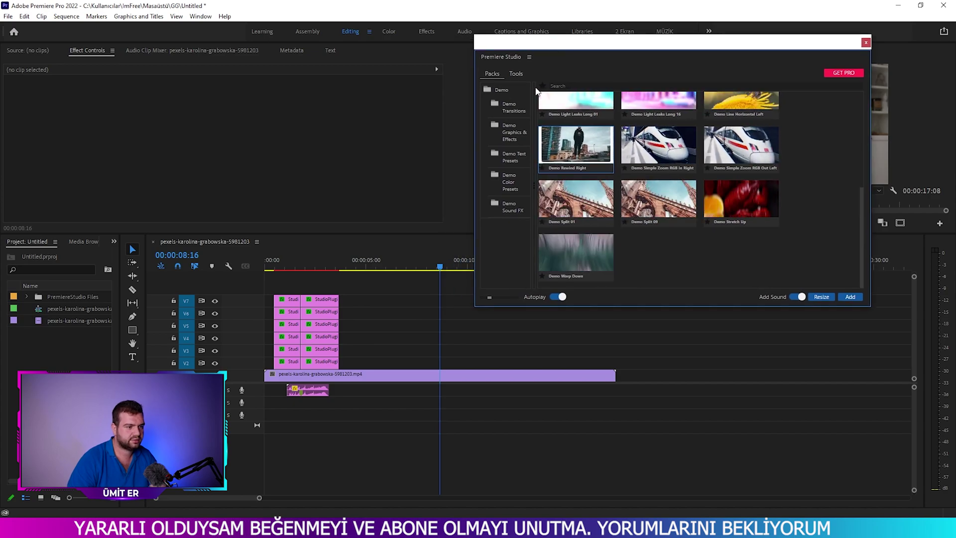
left_click(508, 133)
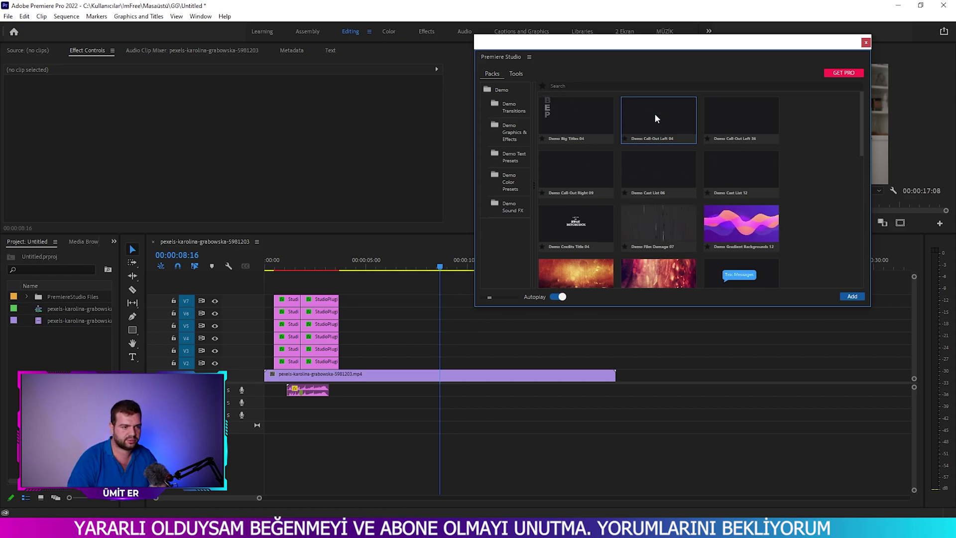
left_click(852, 296)
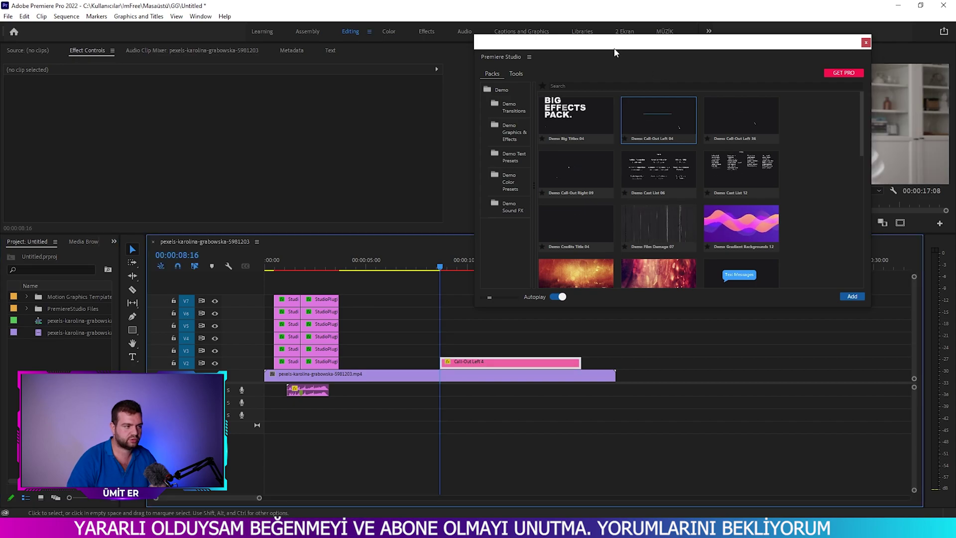
left_click_drag(613, 42, 777, 405)
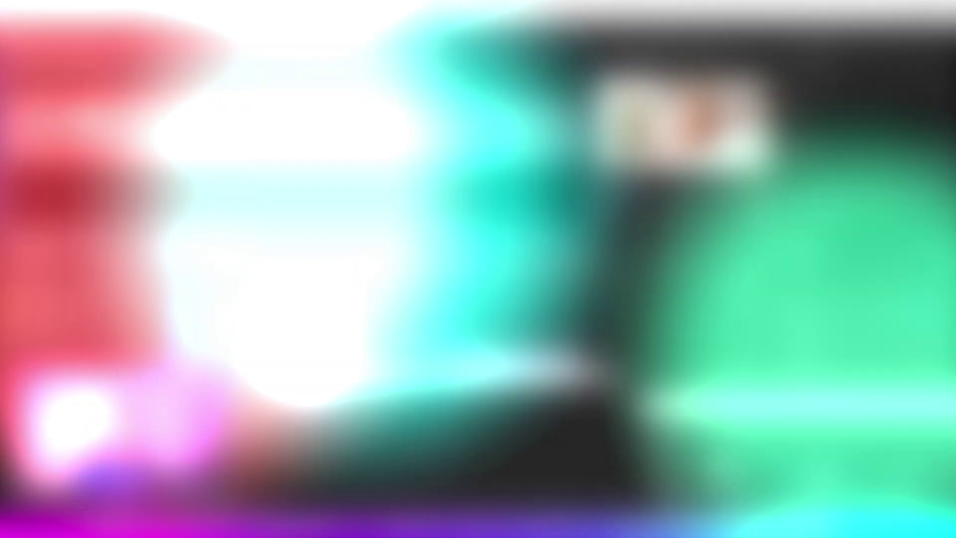
Open the Demo Color Presets folder in Premiere Studio and scroll through the color-grade thumbnails.
scroll(629, 165, "down", 3)
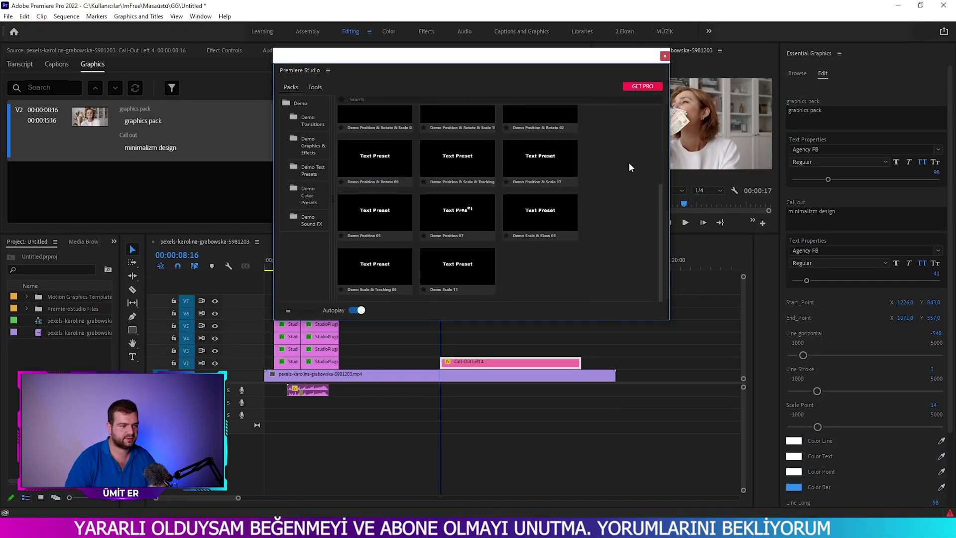
left_click(308, 199)
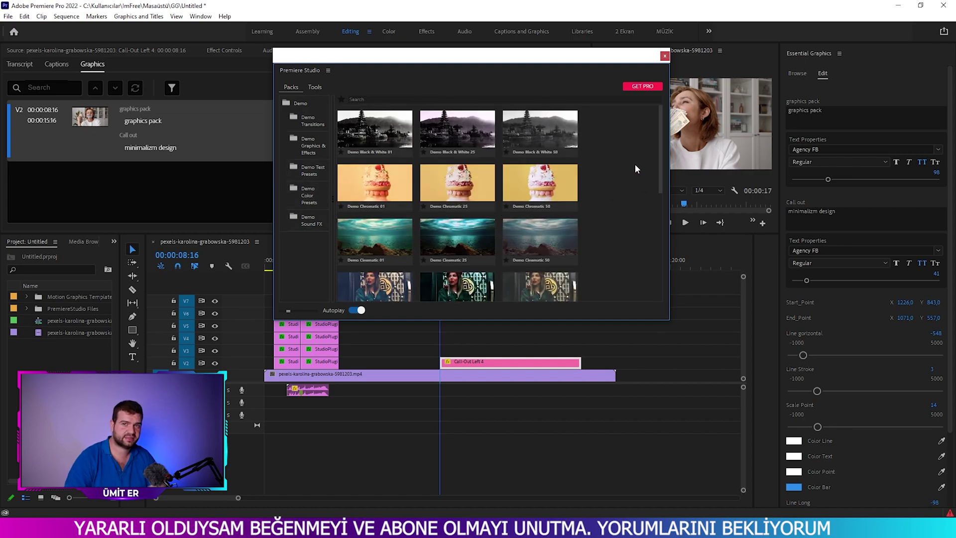
scroll(636, 169, "down", 3)
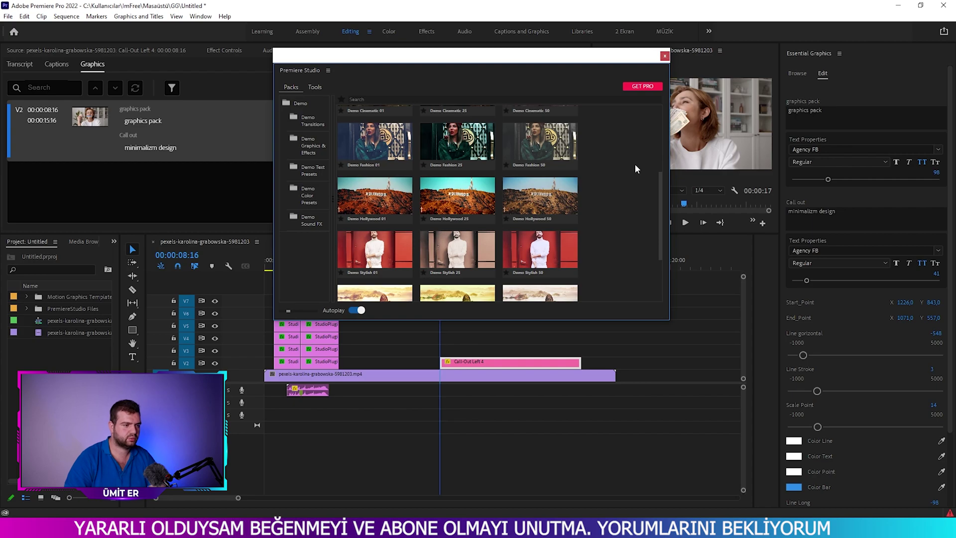
scroll(635, 166, "down", 2)
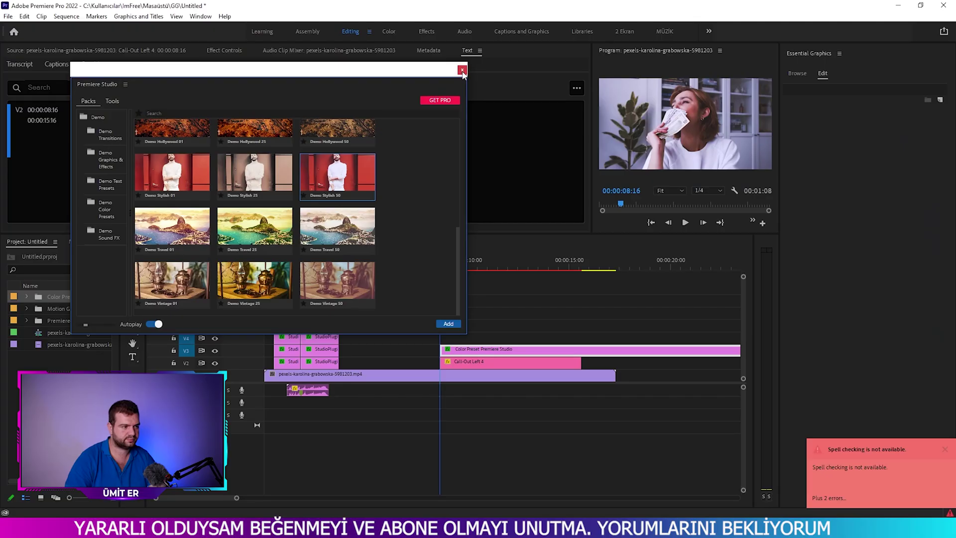
Close the Premiere Studio panel and step the playhead back to review the call-out.
left_click(462, 71)
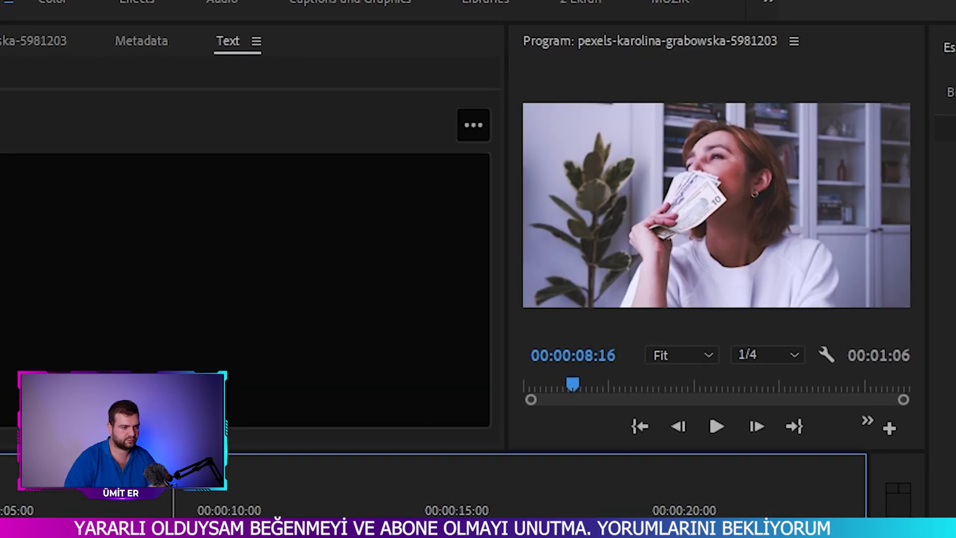
key("Up")
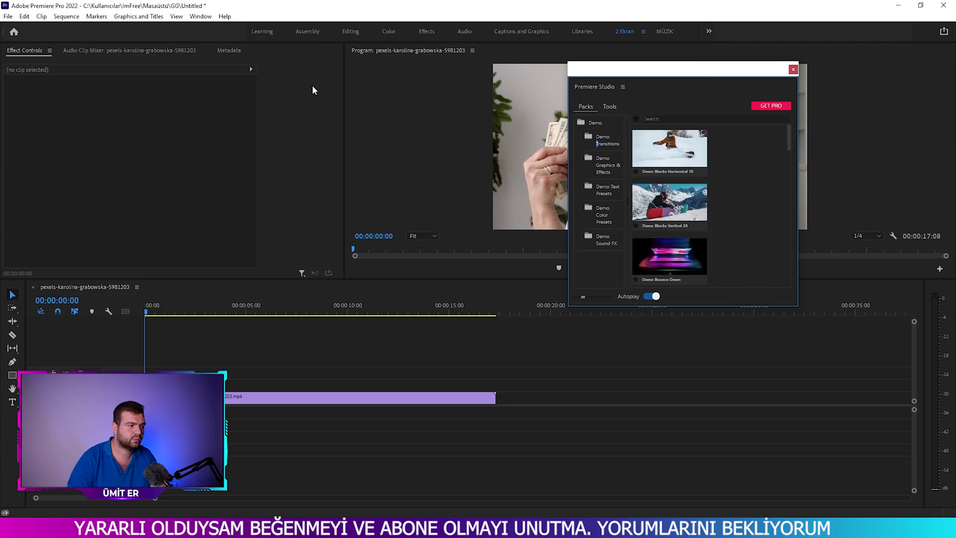
Select the Demo Blocks Horizontal 10 transition, then bring up the Edit menu.
left_click(670, 149)
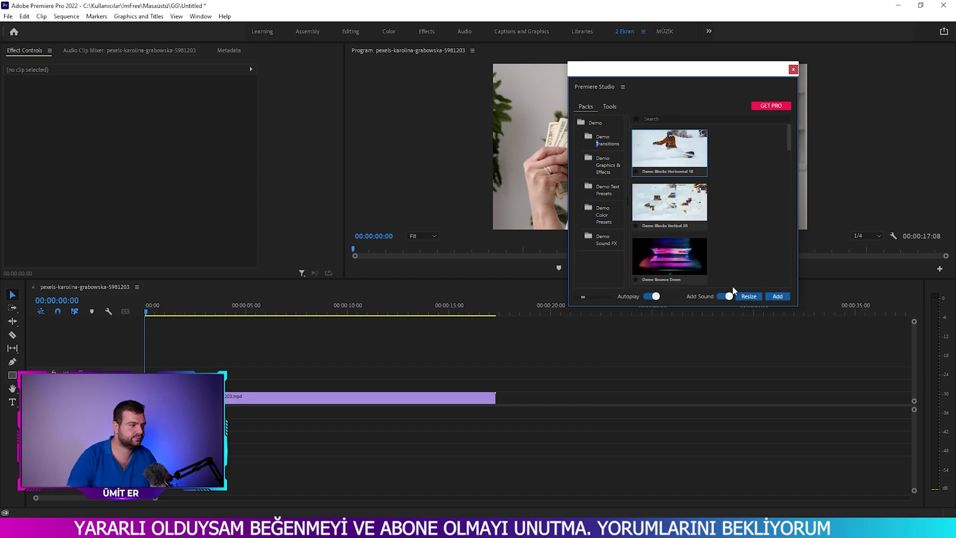
left_click(23, 16)
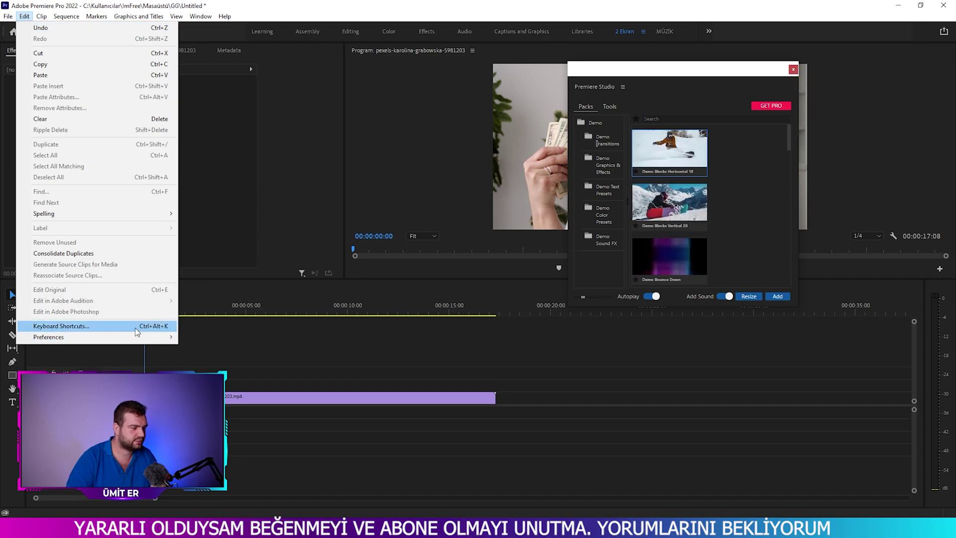
Add Premiere Studio as a Control Surface device class in Preferences, then park the playhead at 00:00:03:08.
mouse_move(145, 337)
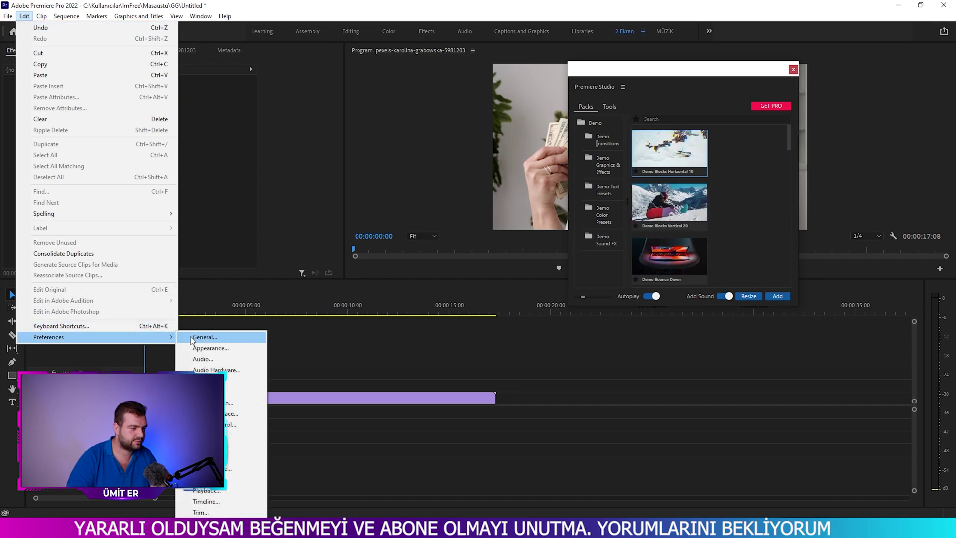
left_click(230, 337)
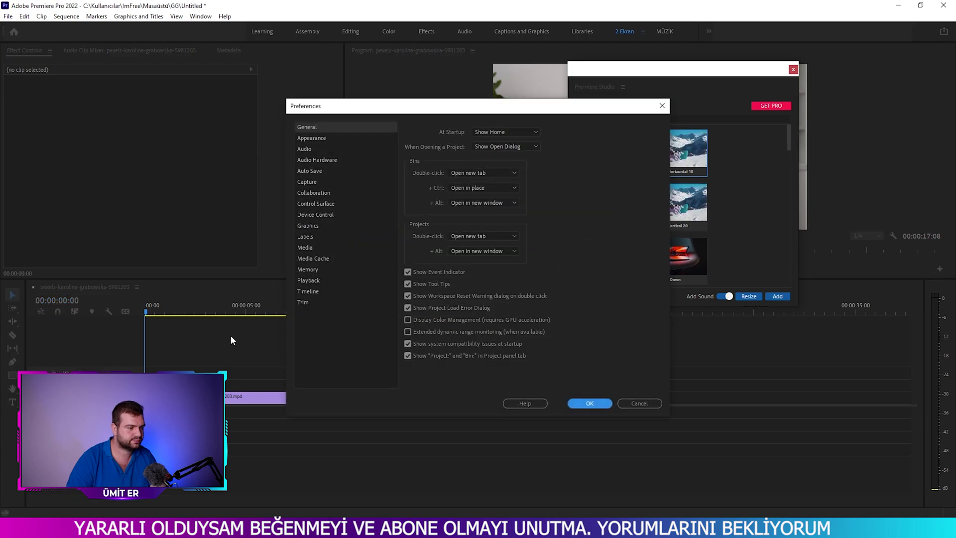
left_click(322, 196)
left_click(326, 204)
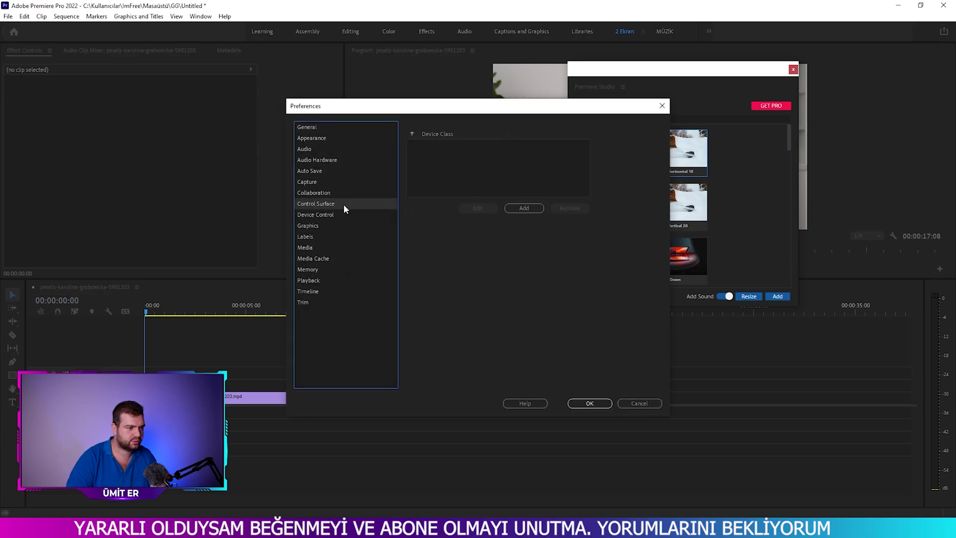
left_click(532, 205)
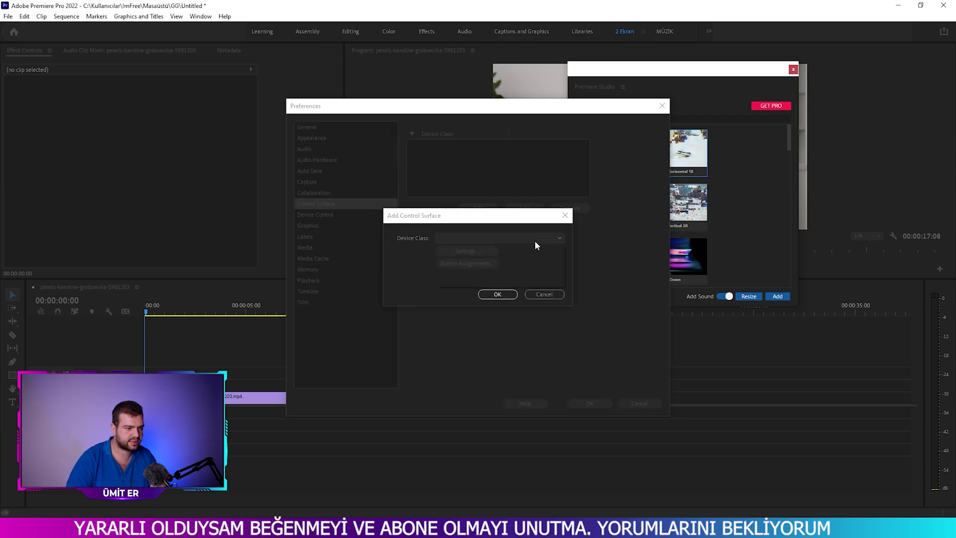
left_click(534, 239)
left_click(501, 282)
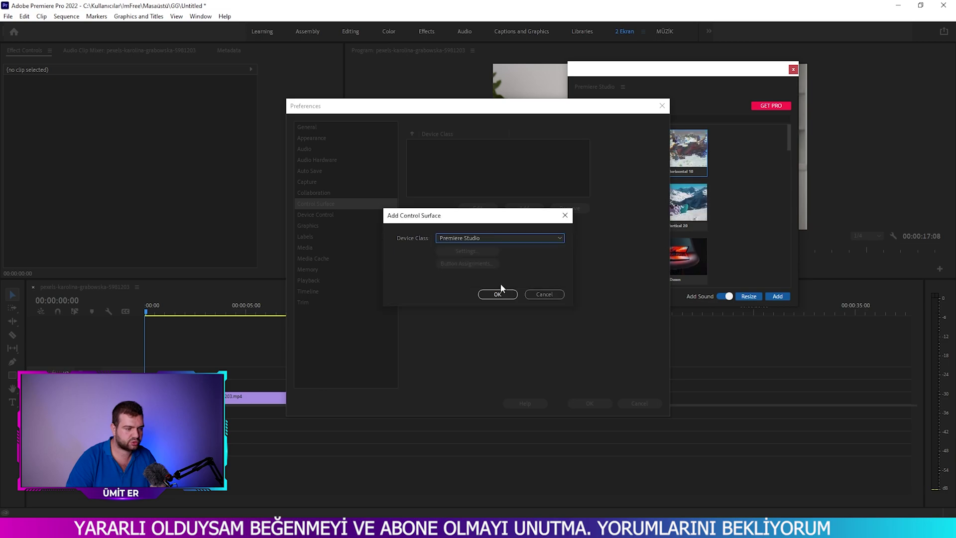
left_click(497, 295)
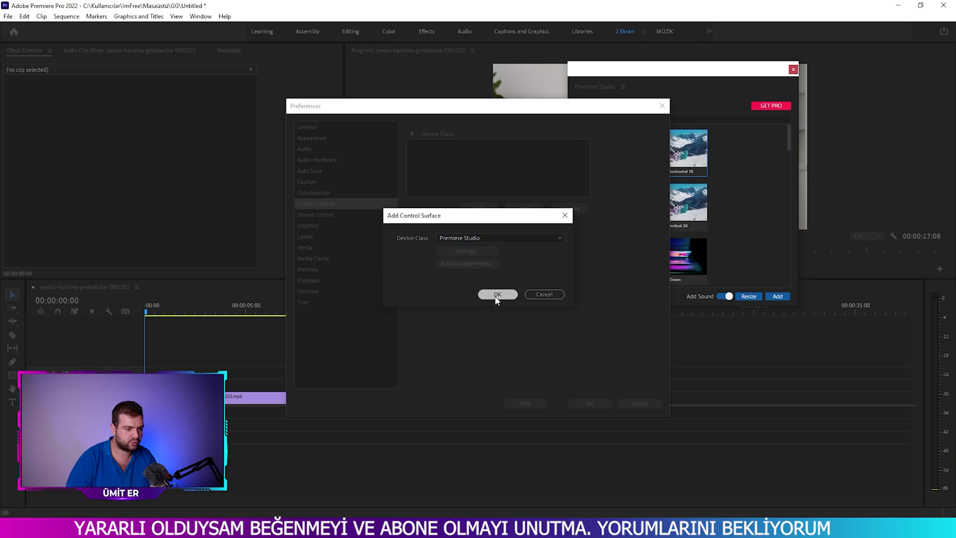
left_click(593, 404)
left_click(213, 313)
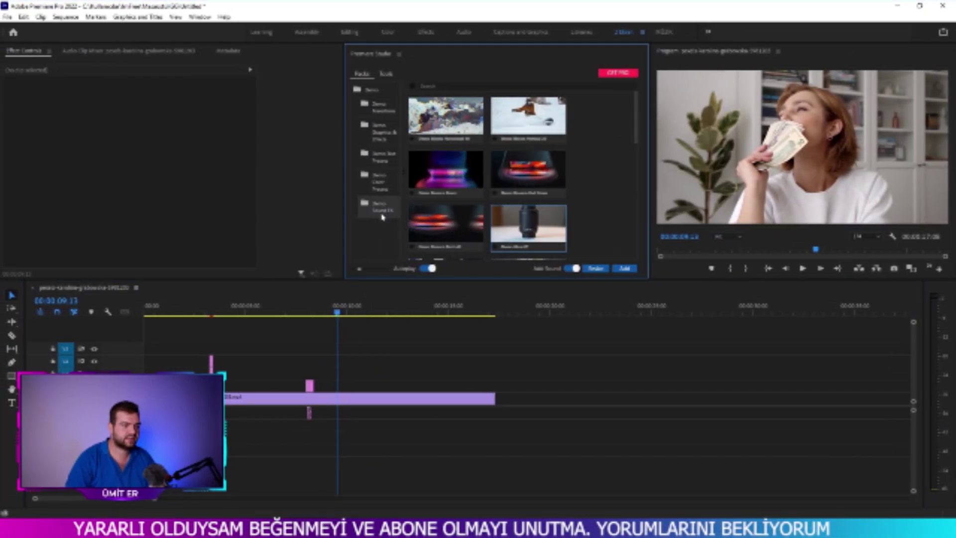
Insert Demo HUD Texture - 001 from the Demo Sound FX pack at the playhead.
left_click(382, 215)
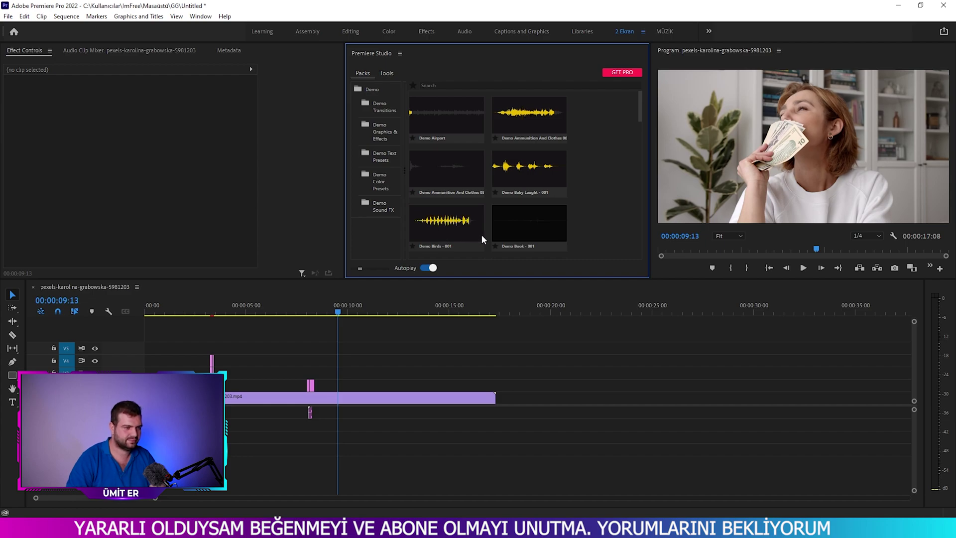
scroll(630, 211, "down", 5)
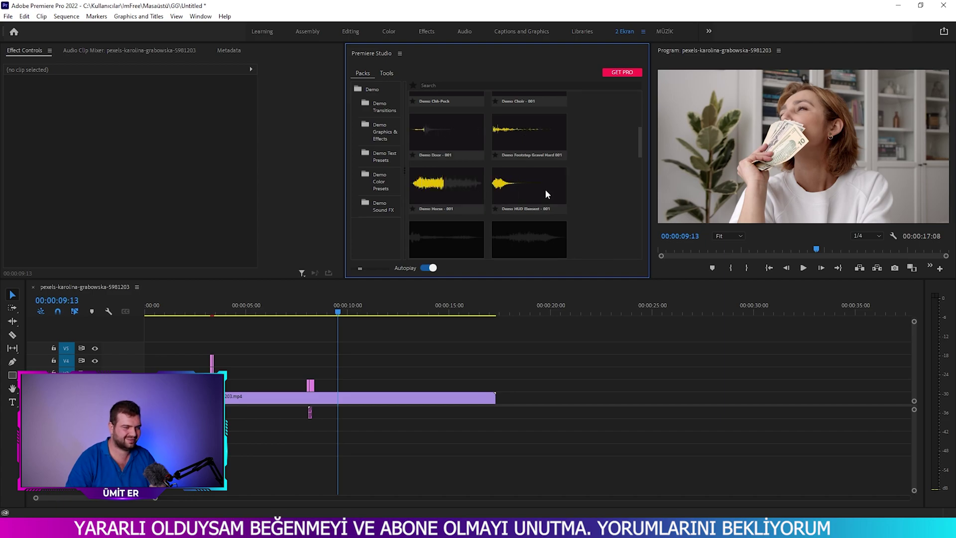
scroll(629, 183, "down", 1)
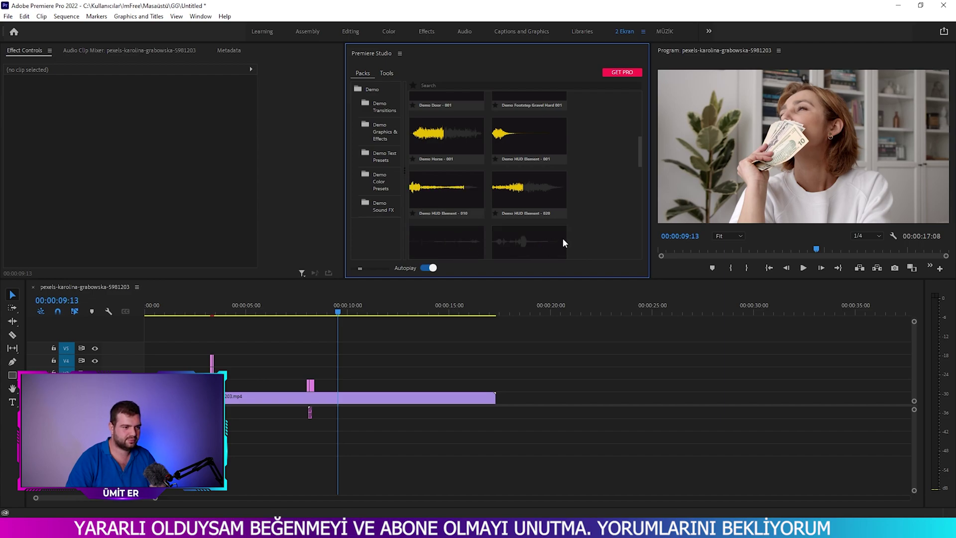
scroll(626, 211, "down", 3)
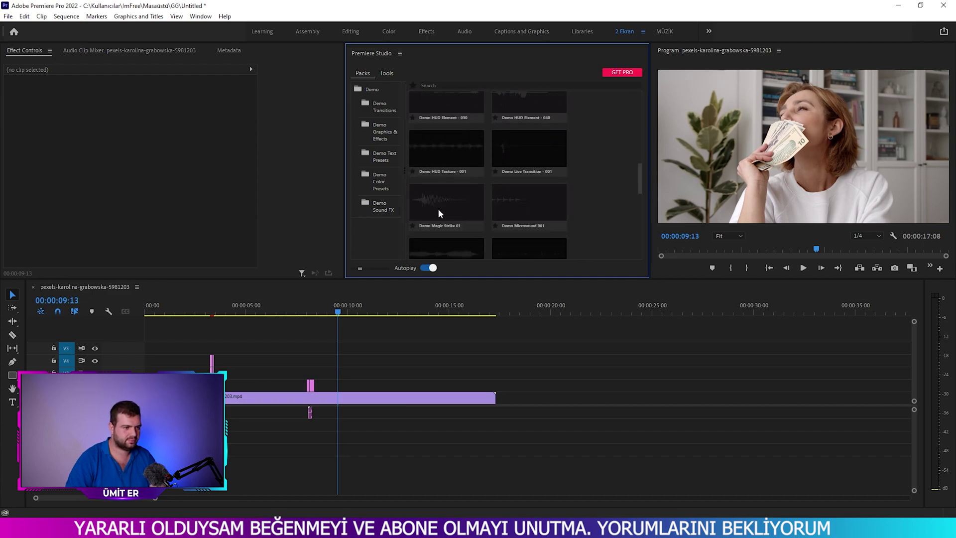
left_click(445, 158)
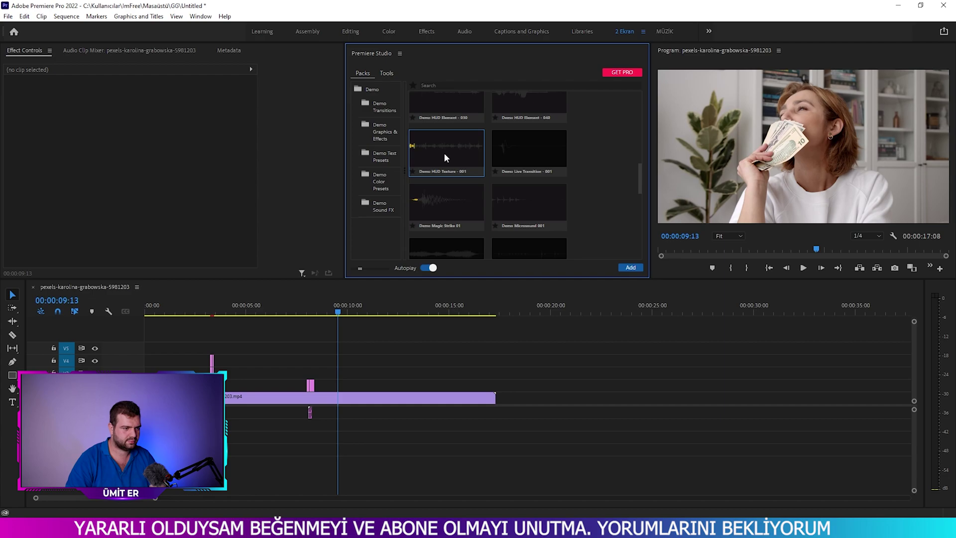
left_click(634, 270)
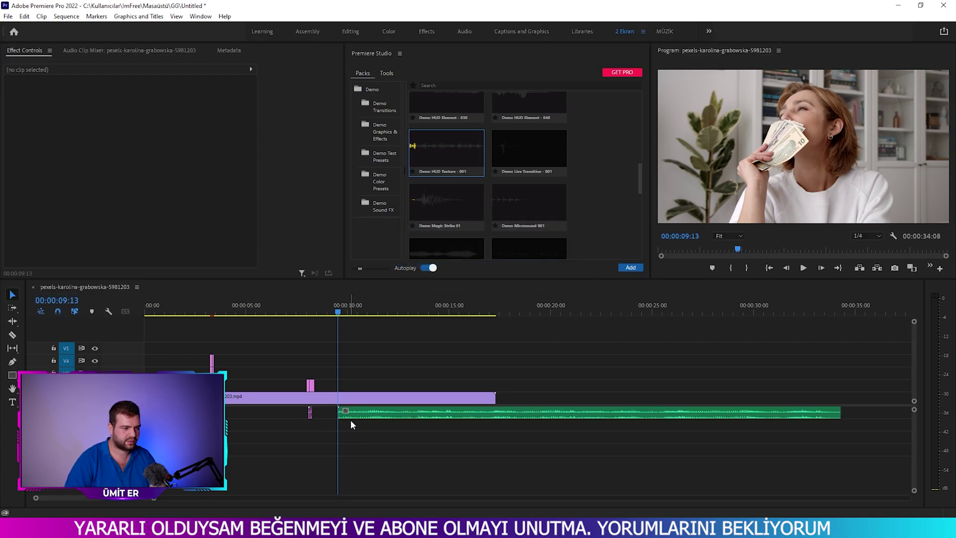
Move the HUD Texture clip to another audio track and add Demo Live Transition - 001 at the playhead.
left_click_drag(460, 414, 349, 436)
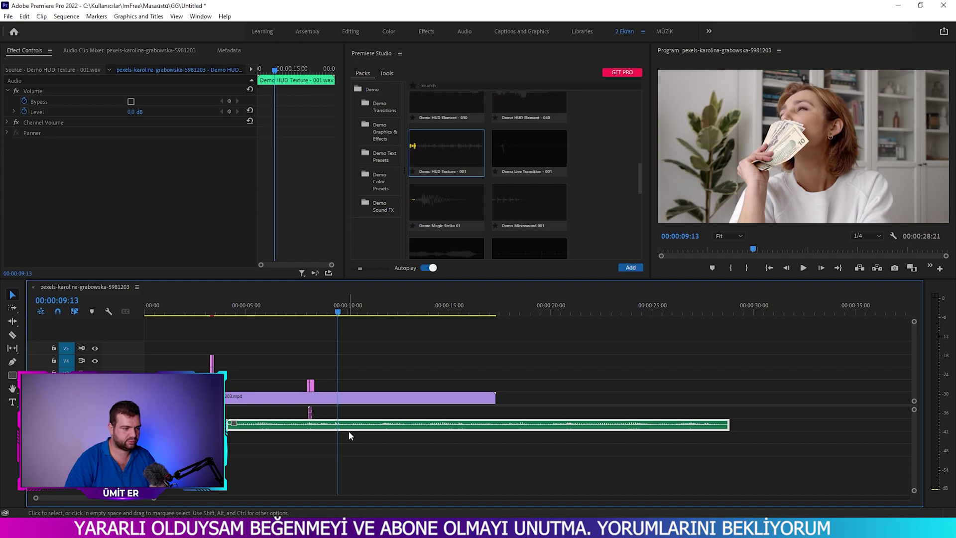
left_click(528, 143)
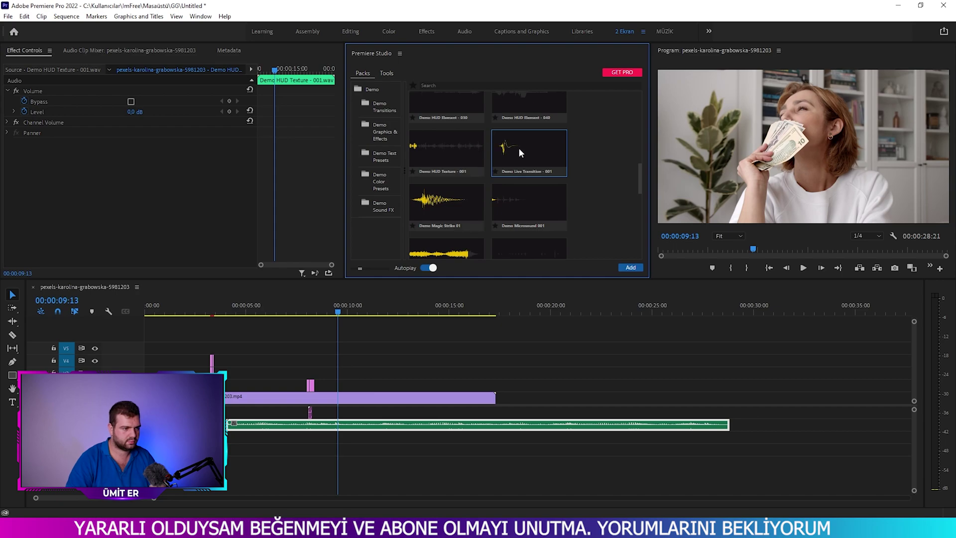
left_click(631, 268)
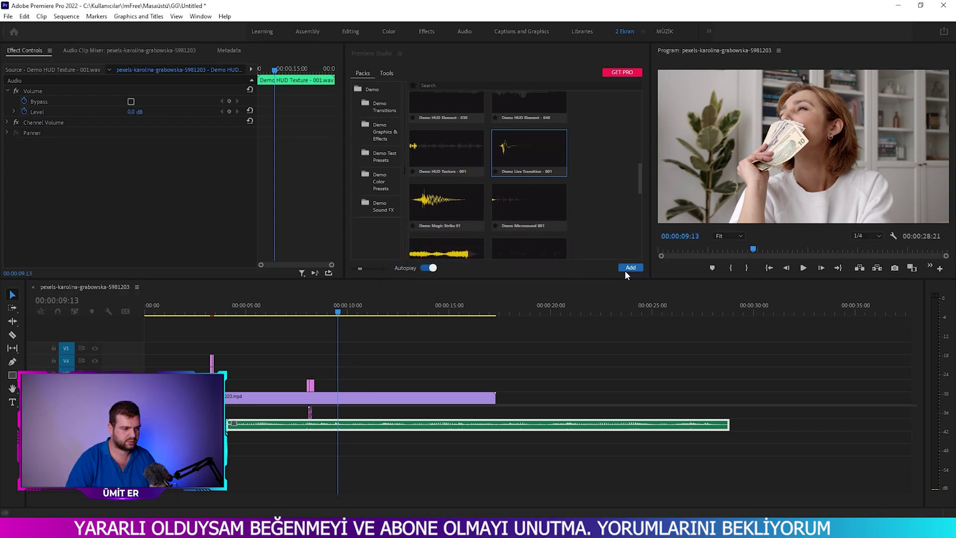
left_click(351, 387)
Delete the HUD Texture and swoosh audio clips from the timeline.
left_click(374, 428)
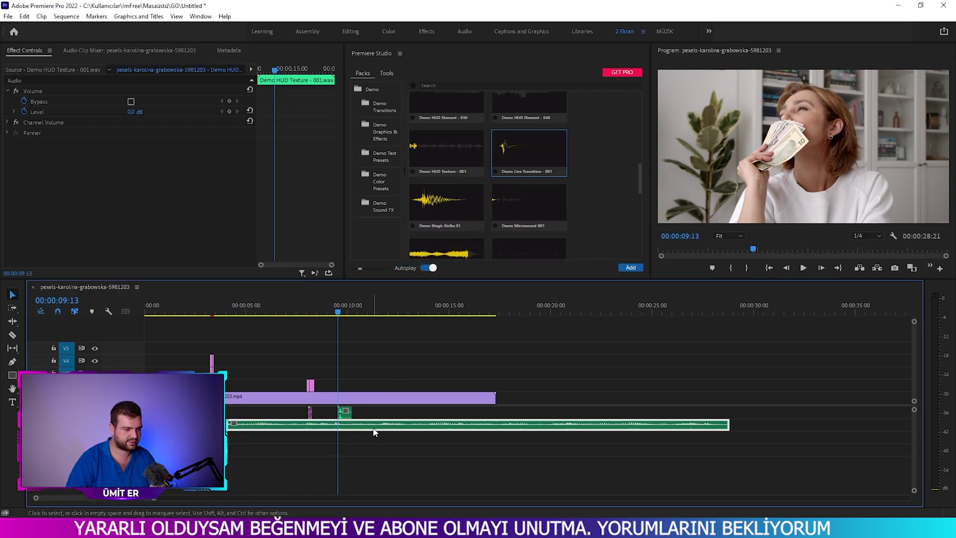
key("Delete")
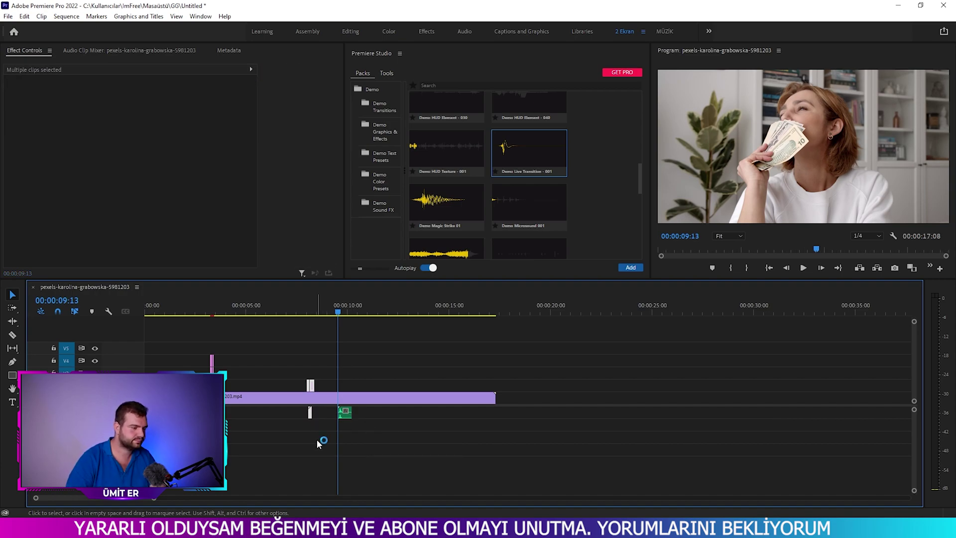
left_click(310, 412)
key("Delete")
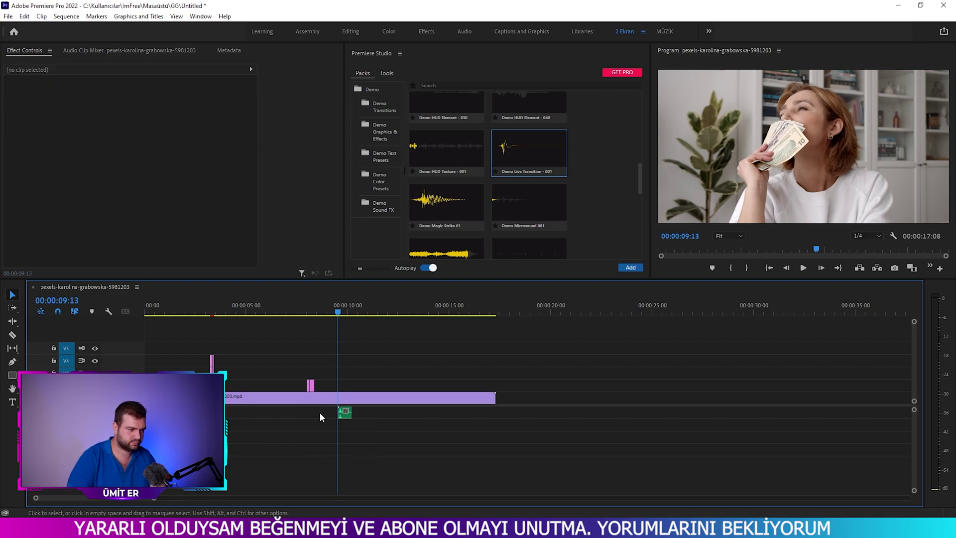
Slide the Live Transition sound earlier to line up under the StudioPlugins graphics.
left_click_drag(346, 421, 319, 420)
scroll(305, 408, "up", 10)
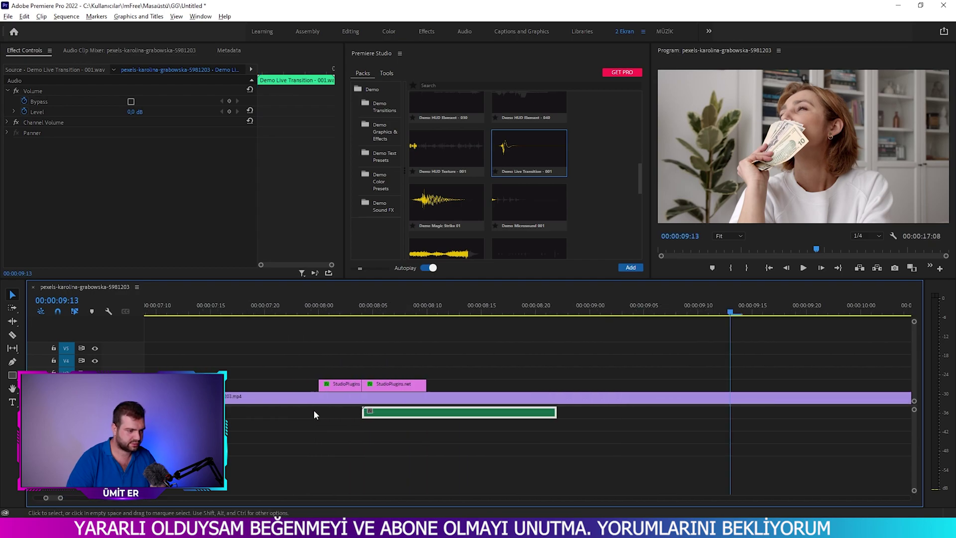
left_click_drag(431, 417, 388, 419)
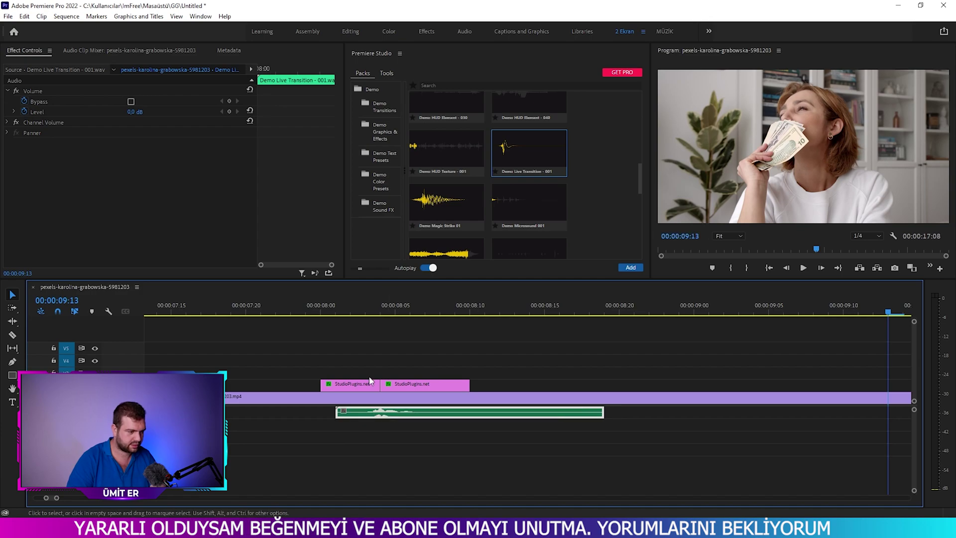
Play back the edited section from just before the transition.
left_click(292, 310)
key("space")
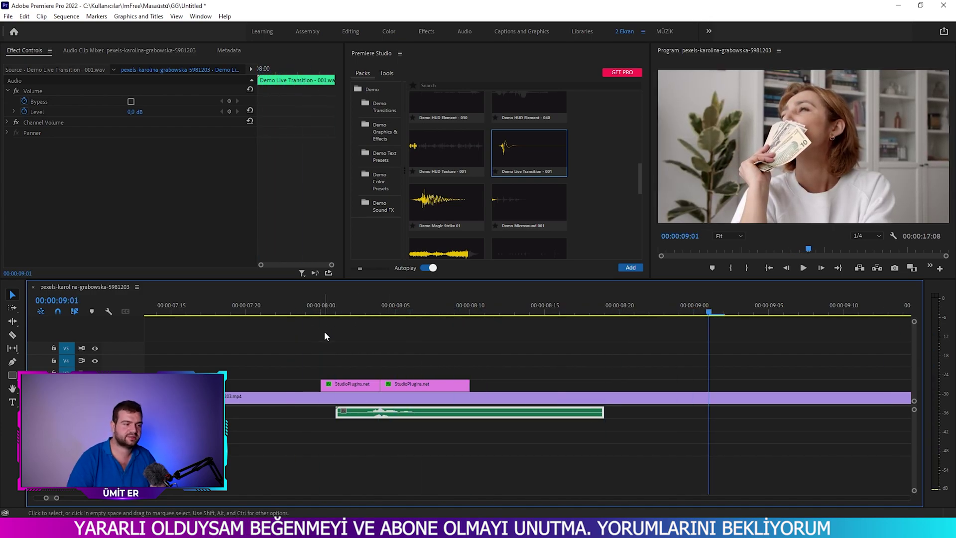
scroll(613, 144, "down", 3)
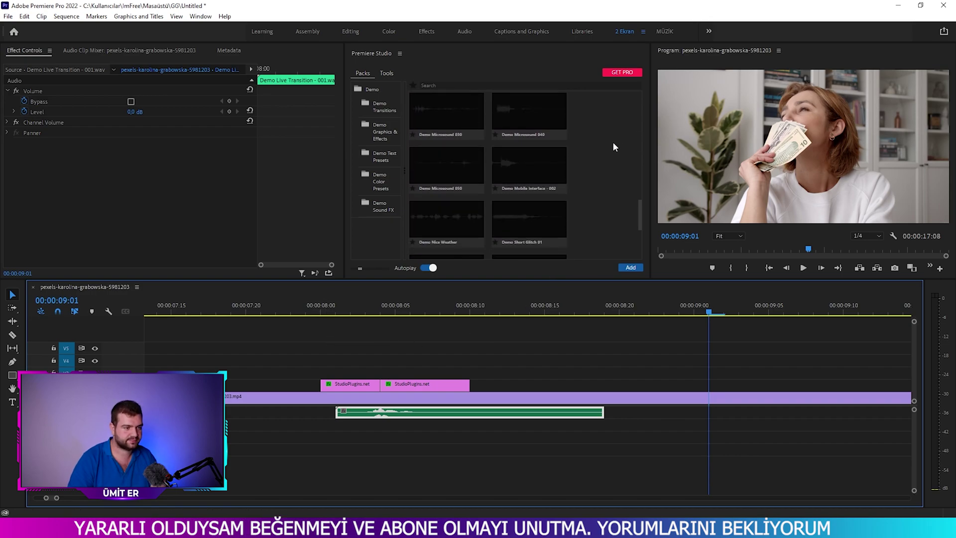
scroll(596, 147, "down", 3)
scroll(605, 157, "up", 3)
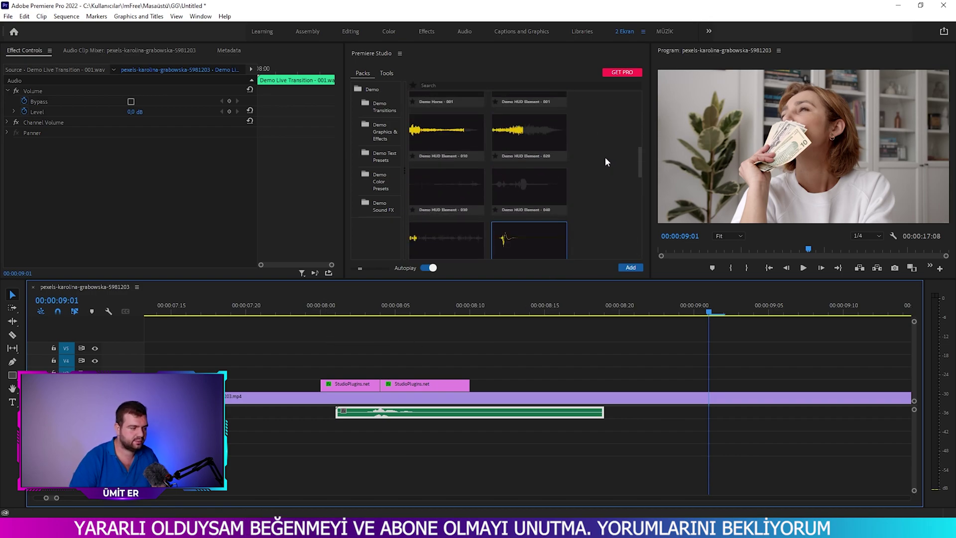
scroll(601, 151, "up", 3)
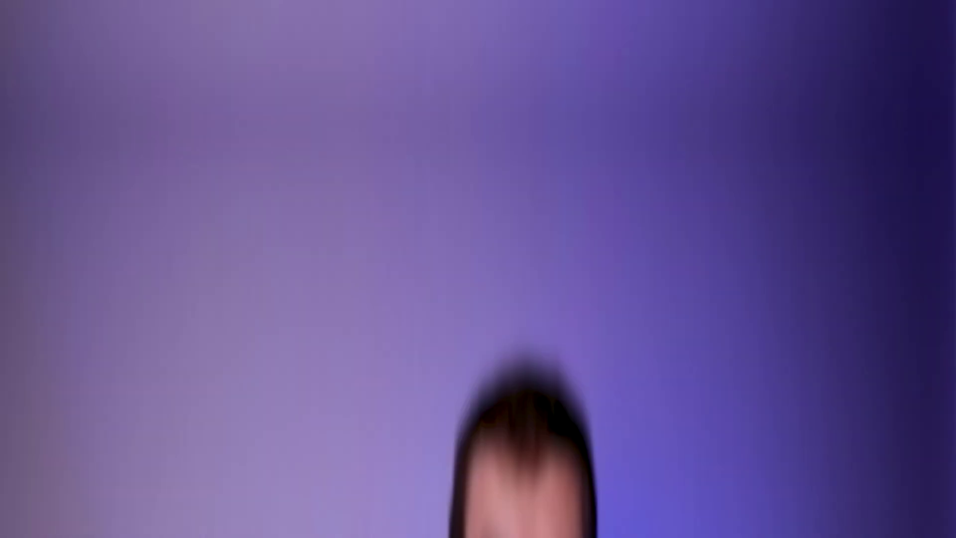